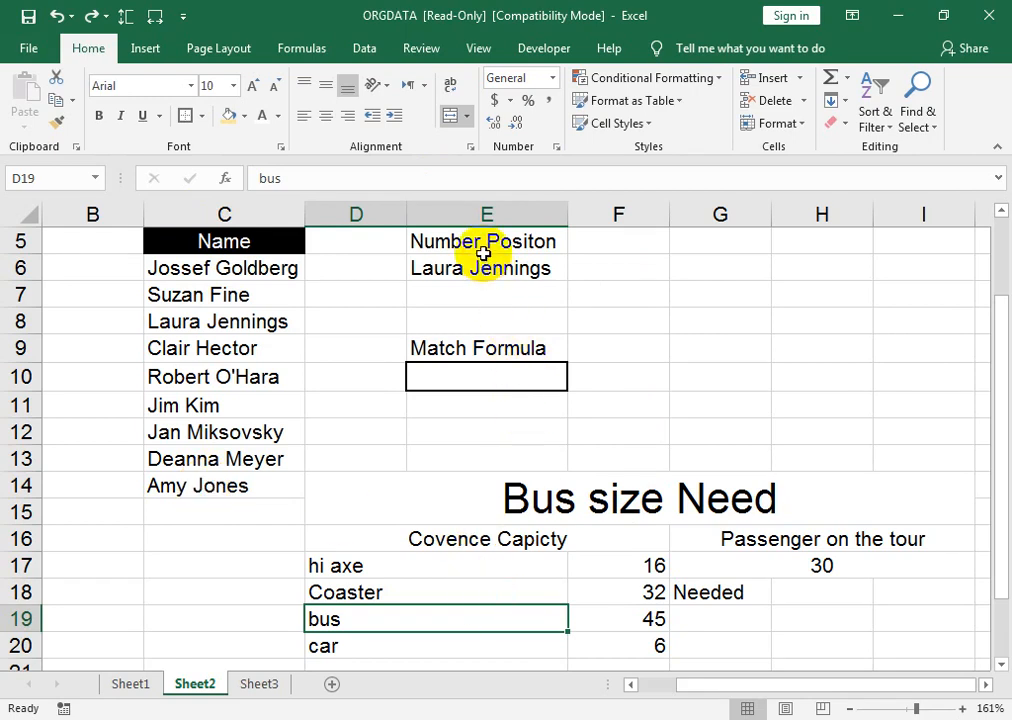
left_click_drag(260, 267, 199, 481)
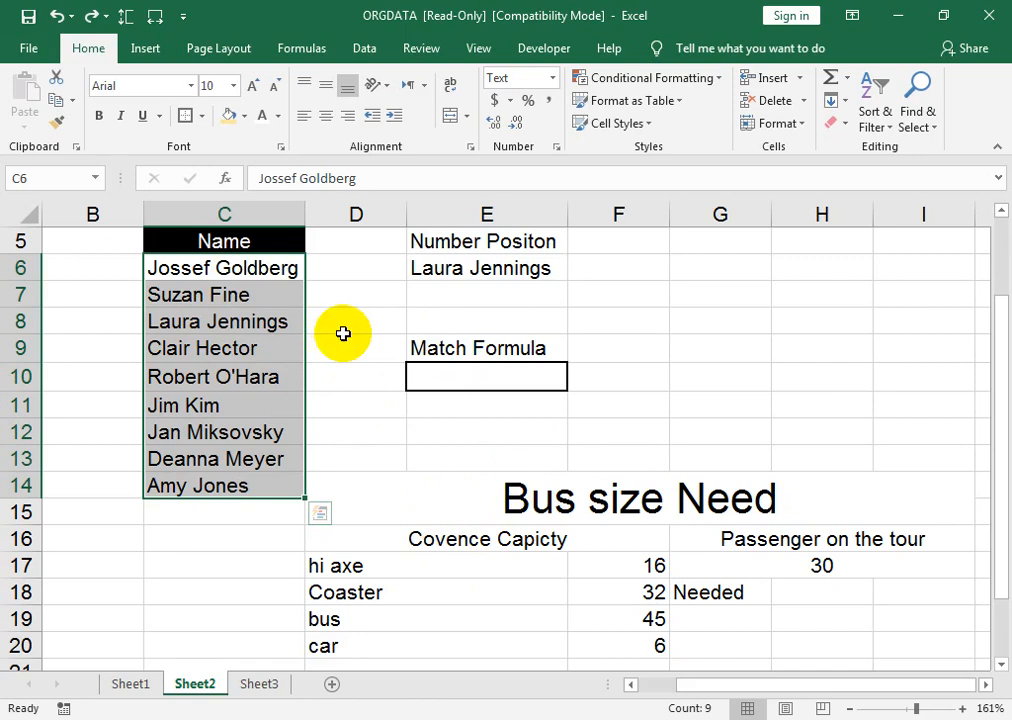
left_click(480, 271)
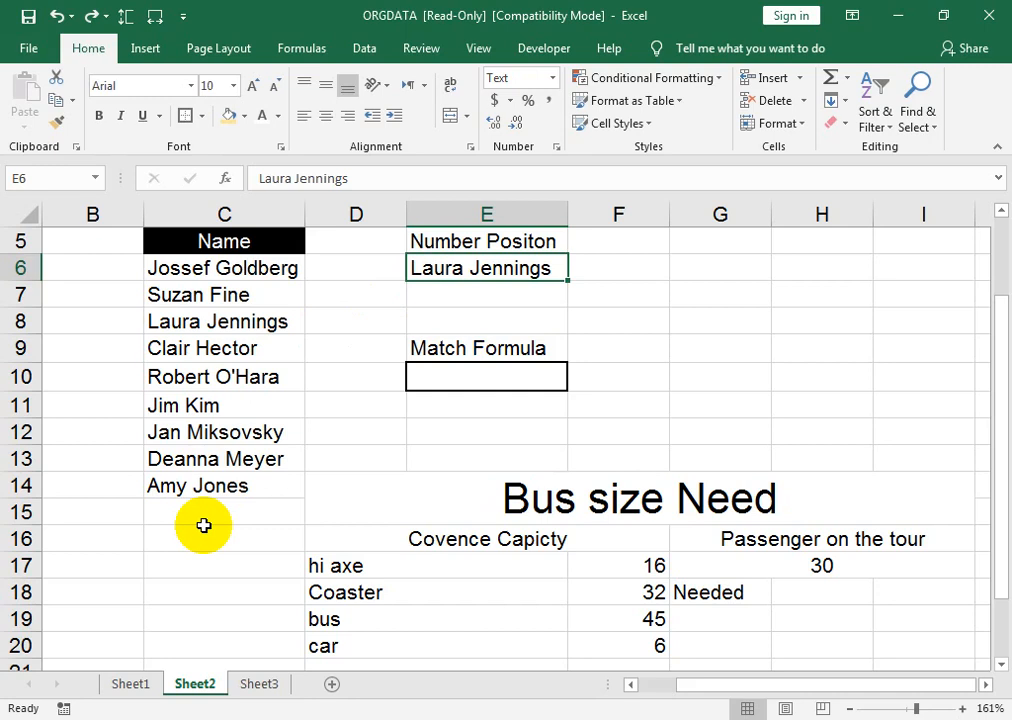
type("=")
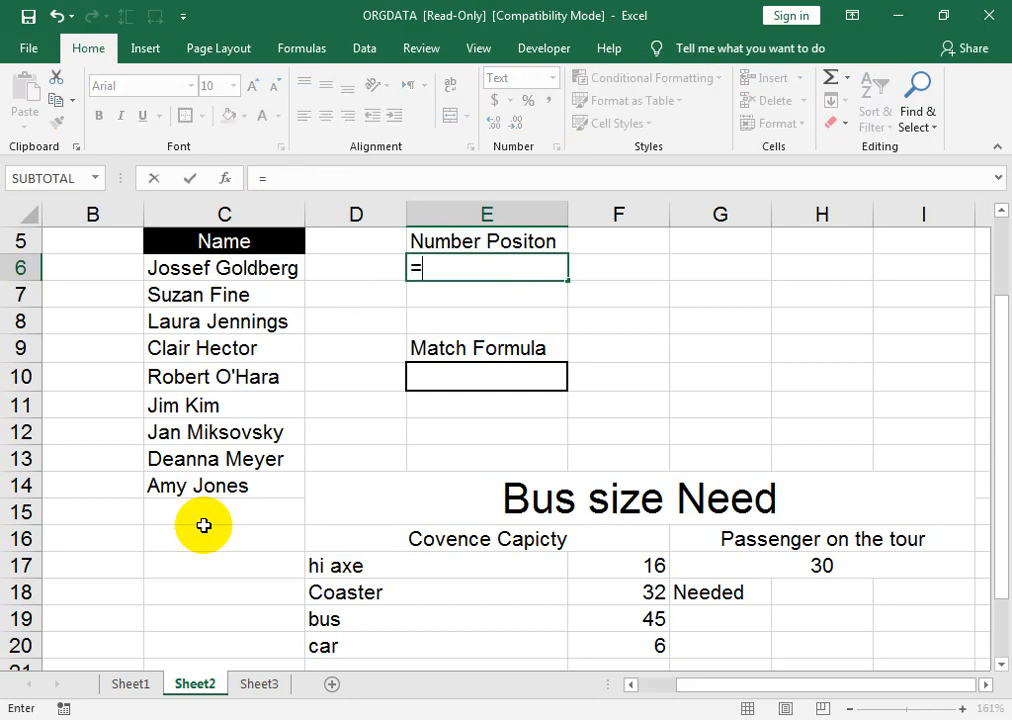
key("BackSpace")
key("Return")
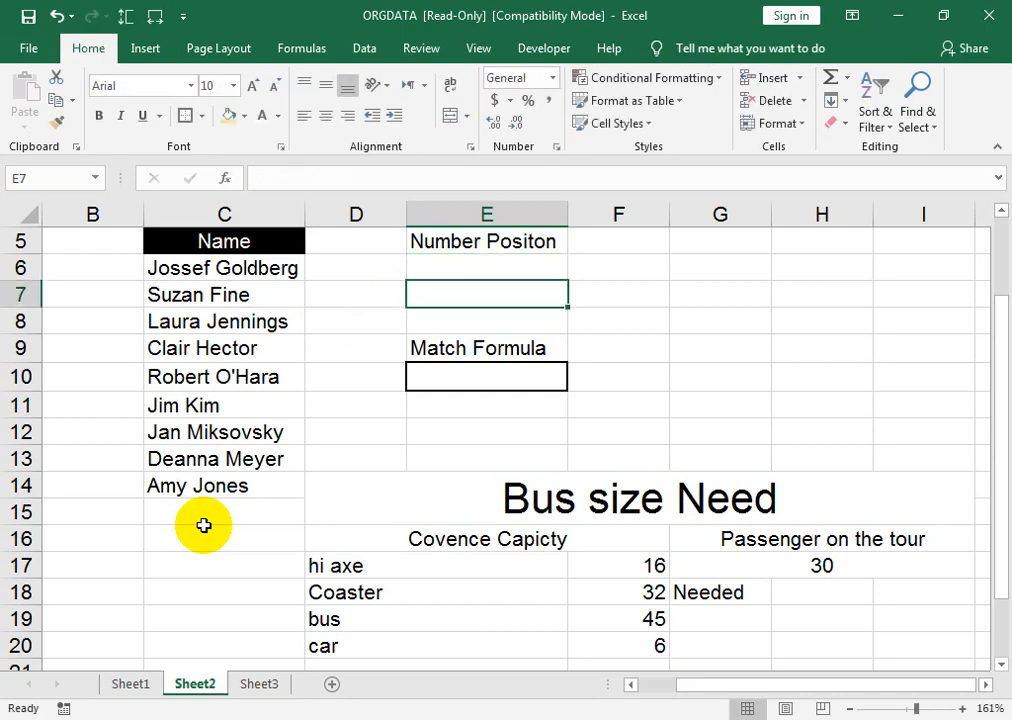
key("ctrl+z")
Start a MATCH formula in cell E10 with E6 as its lookup value.
key("Down")
key("Down")
key("Down")
key("Down")
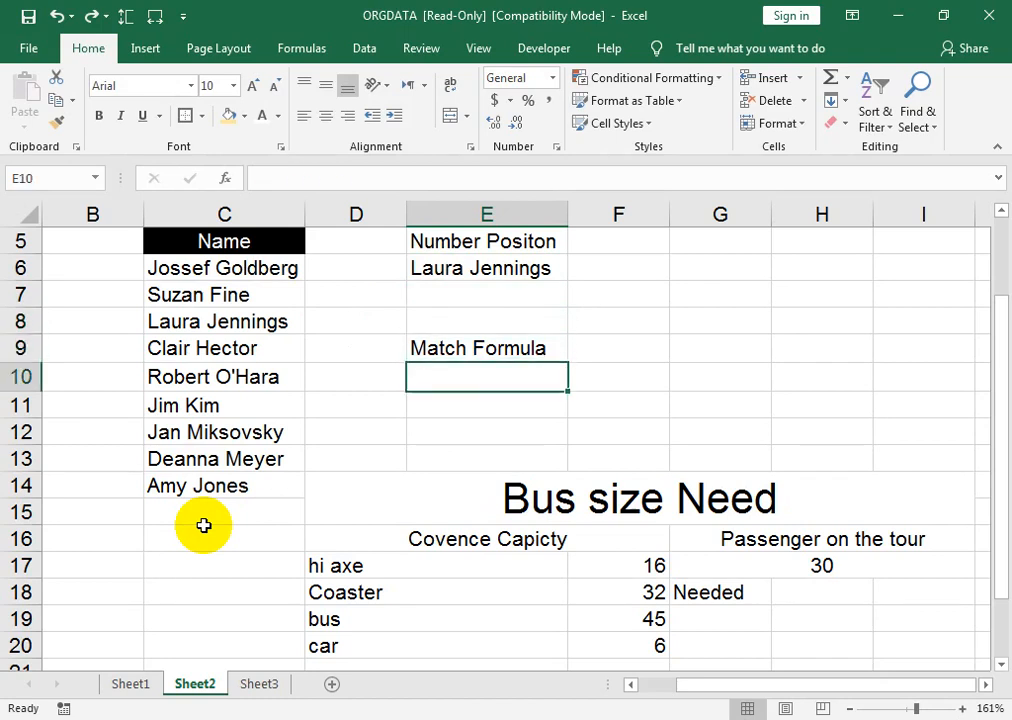
type("=")
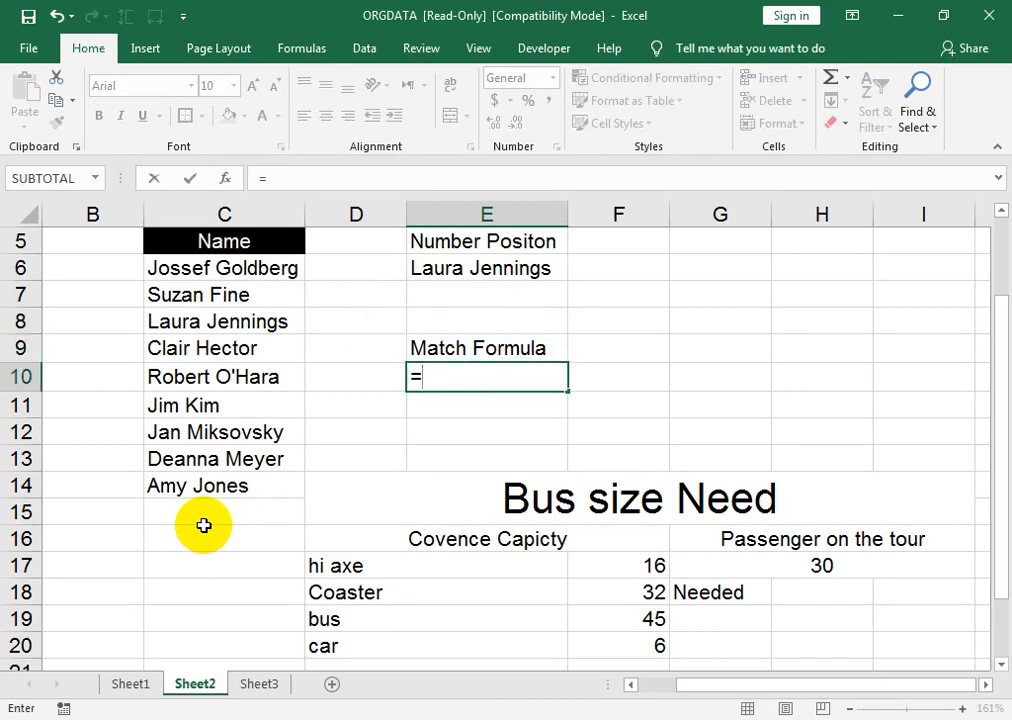
type("ma")
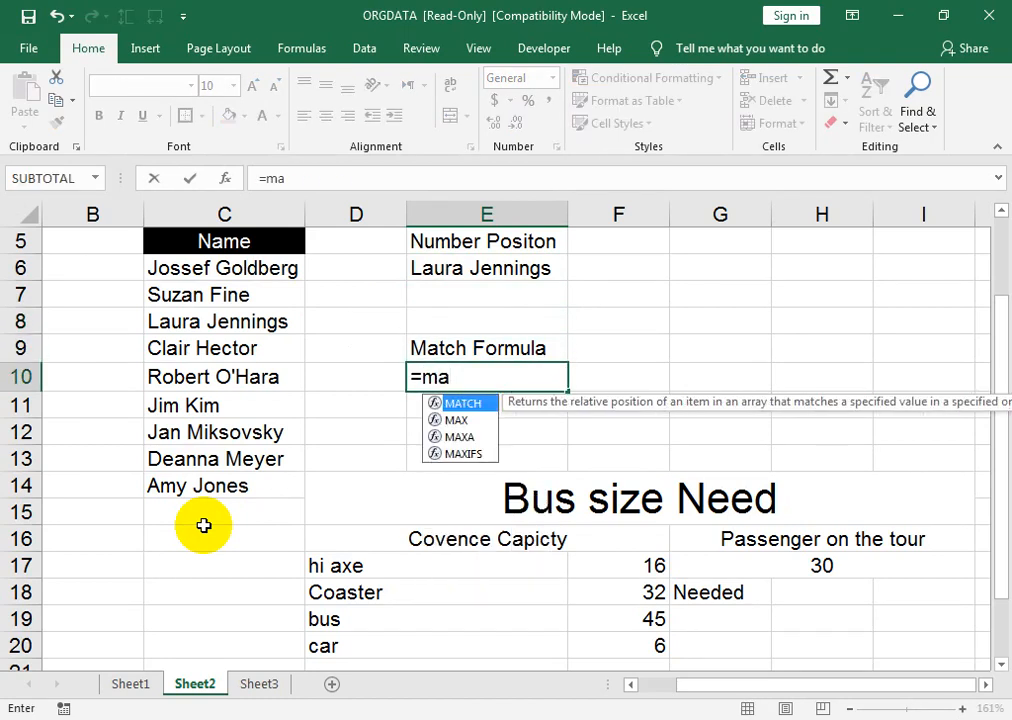
key("BackSpace")
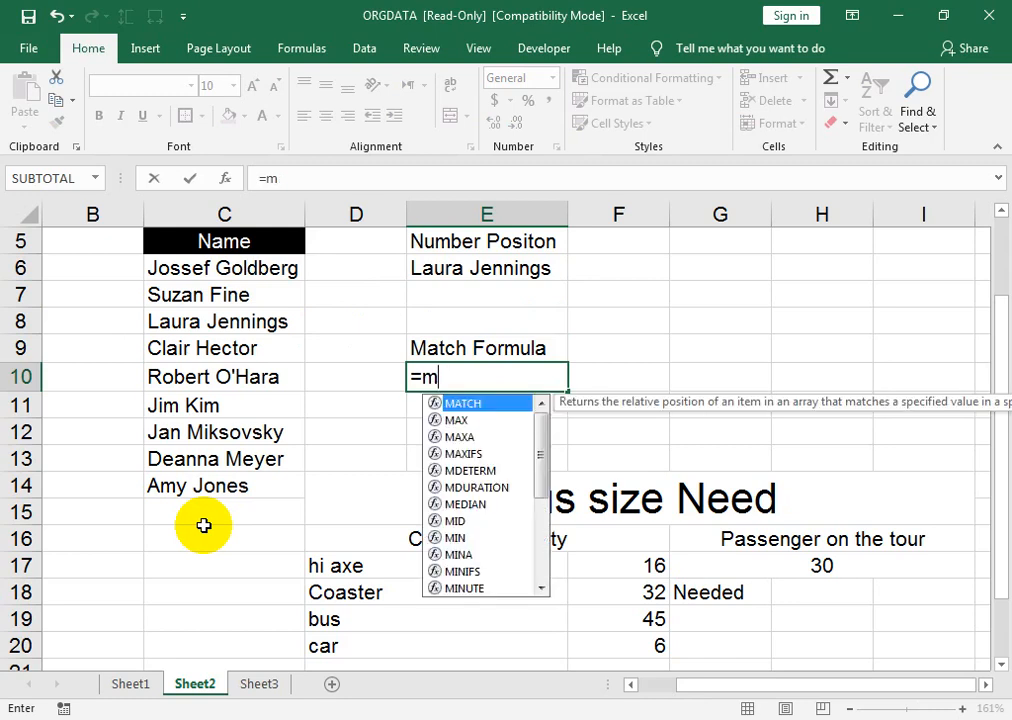
key("Tab")
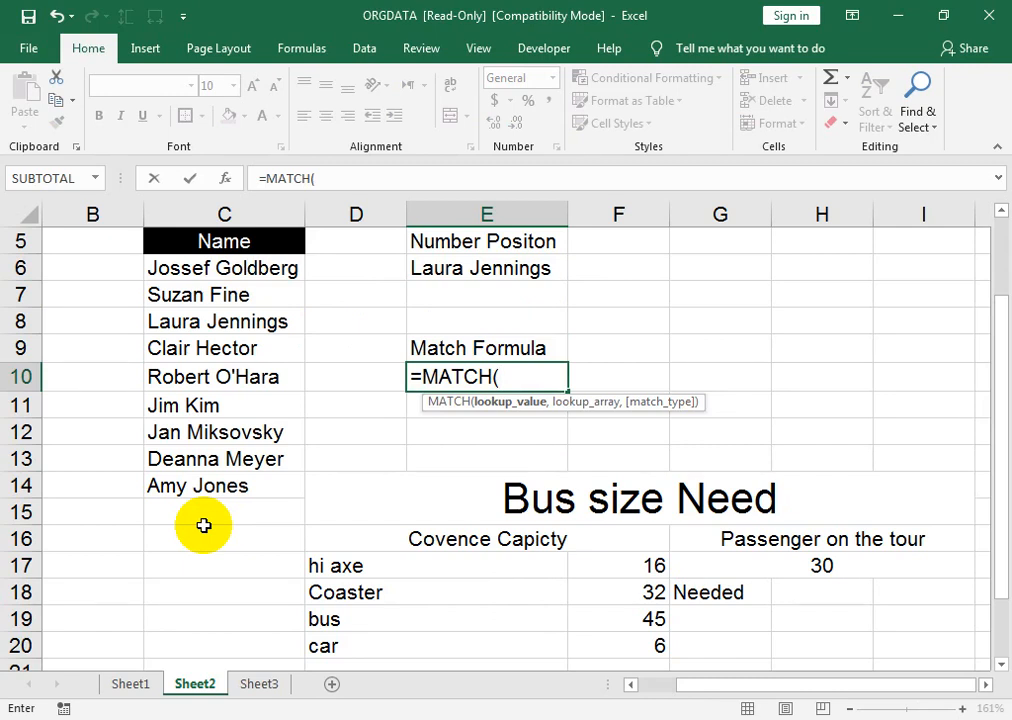
left_click(489, 268)
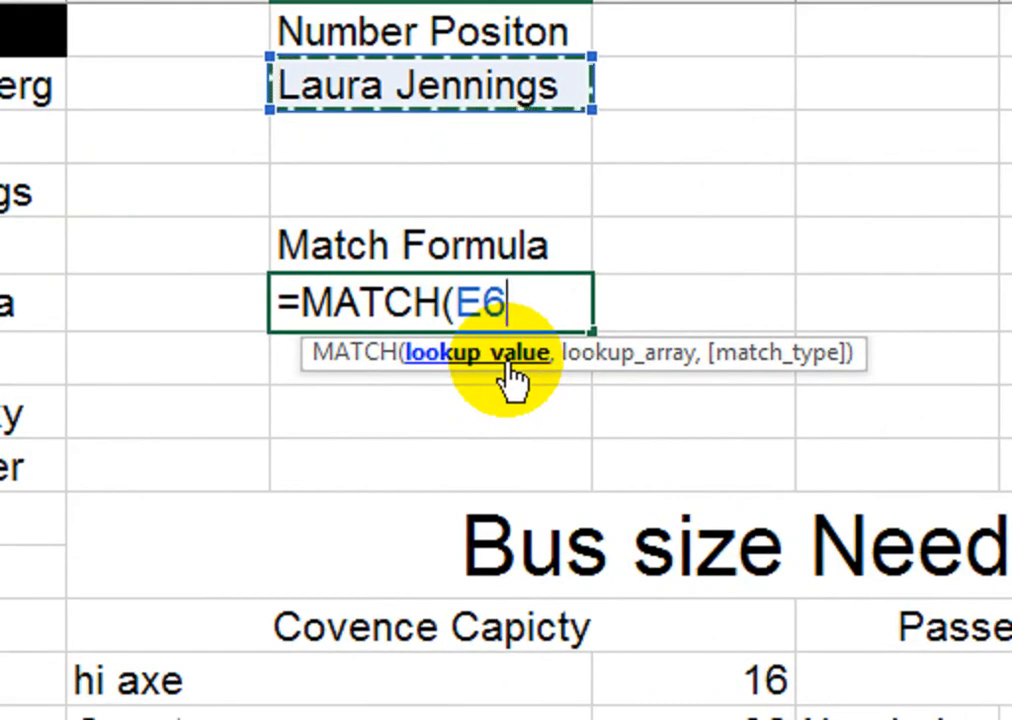
type(",")
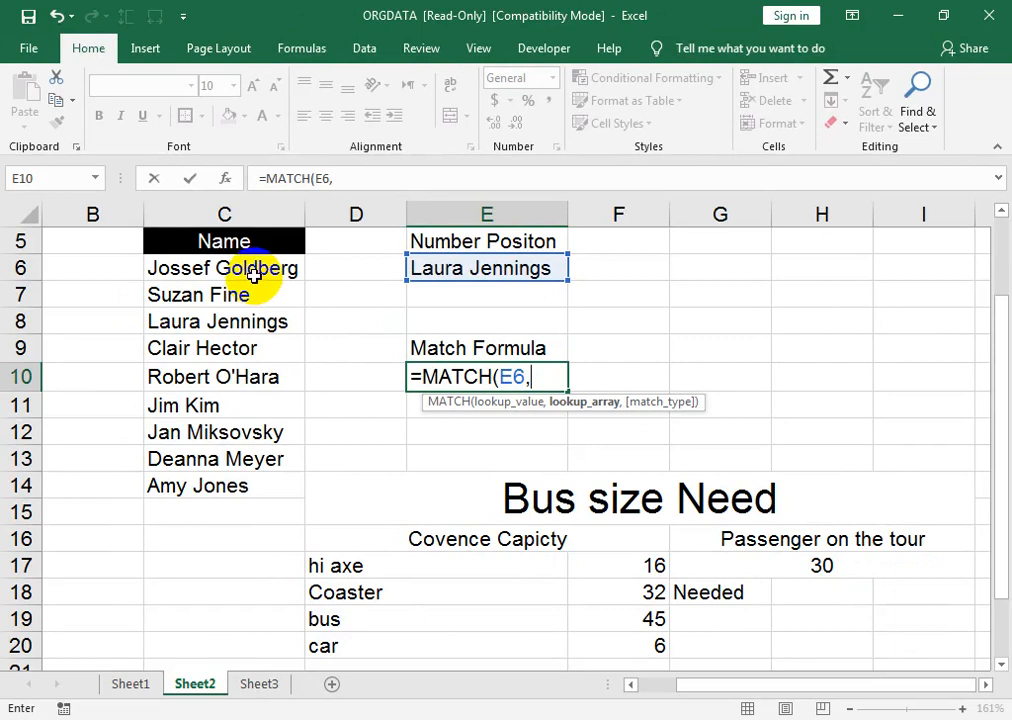
Complete the MATCH formula in E10 with C6:C14 as the lookup array and 0 for an exact match.
left_click_drag(255, 276, 226, 501)
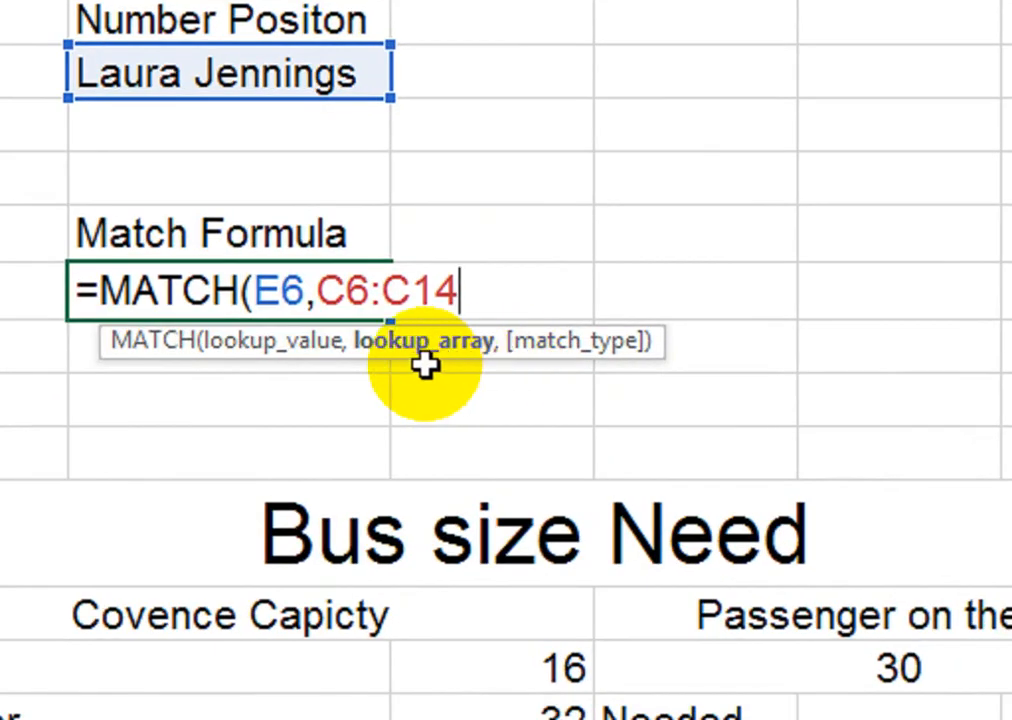
type(",")
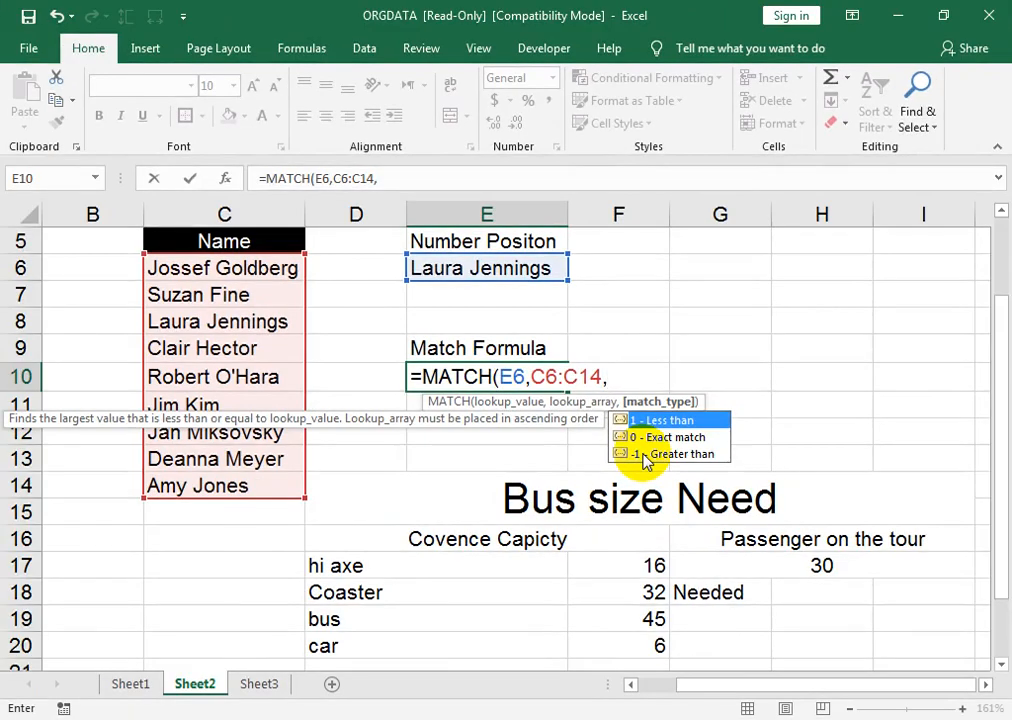
left_click(650, 440)
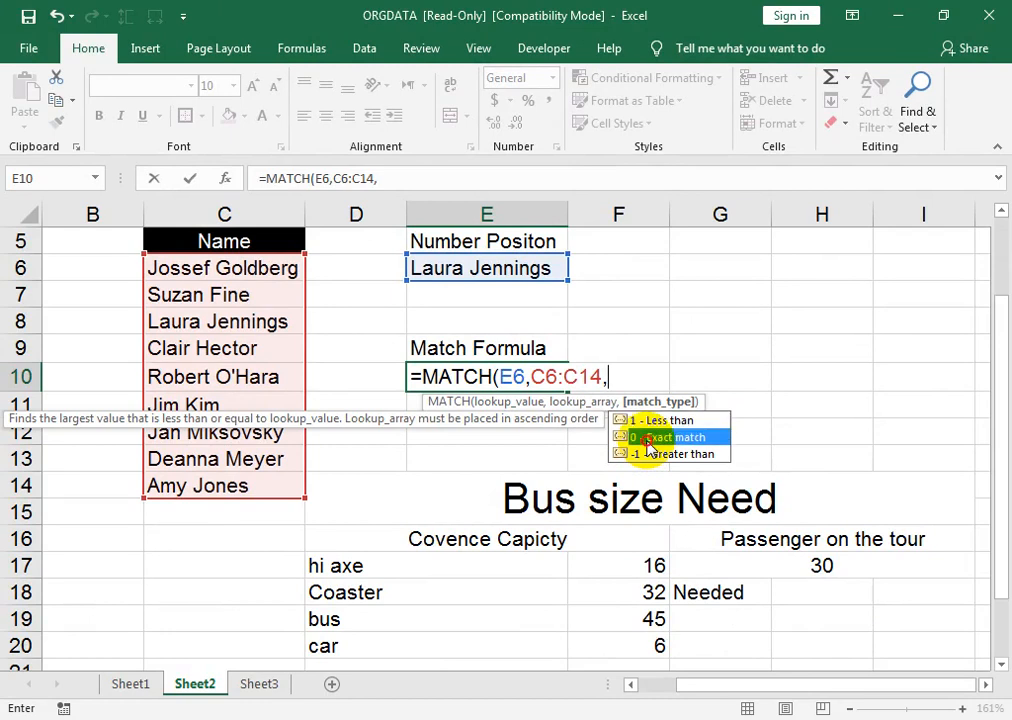
key("Tab")
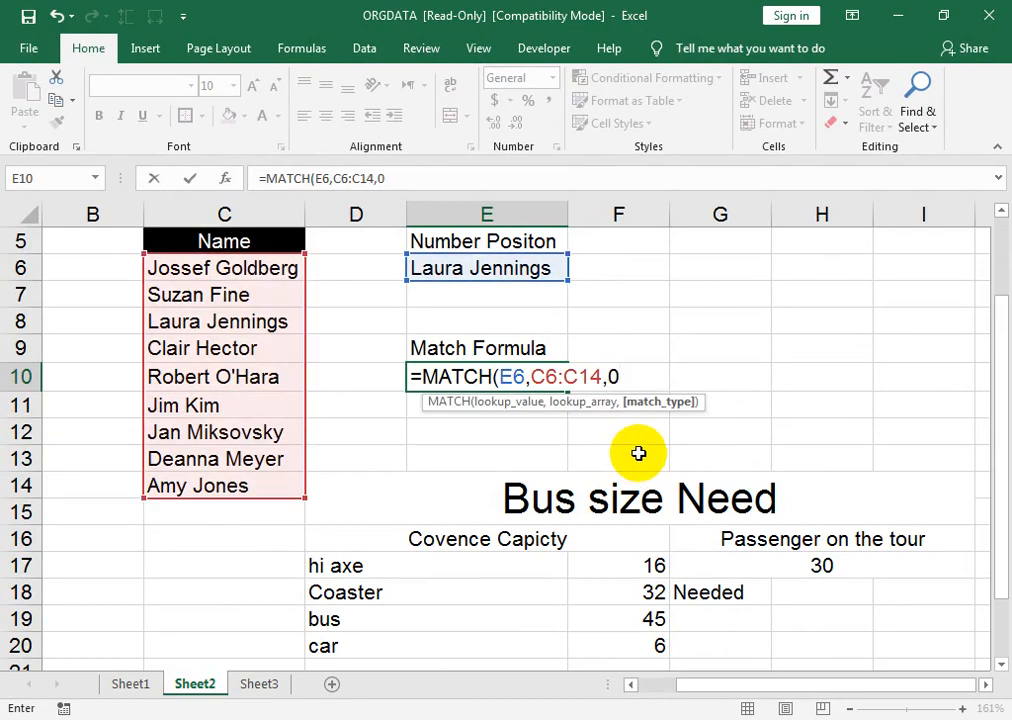
type(")")
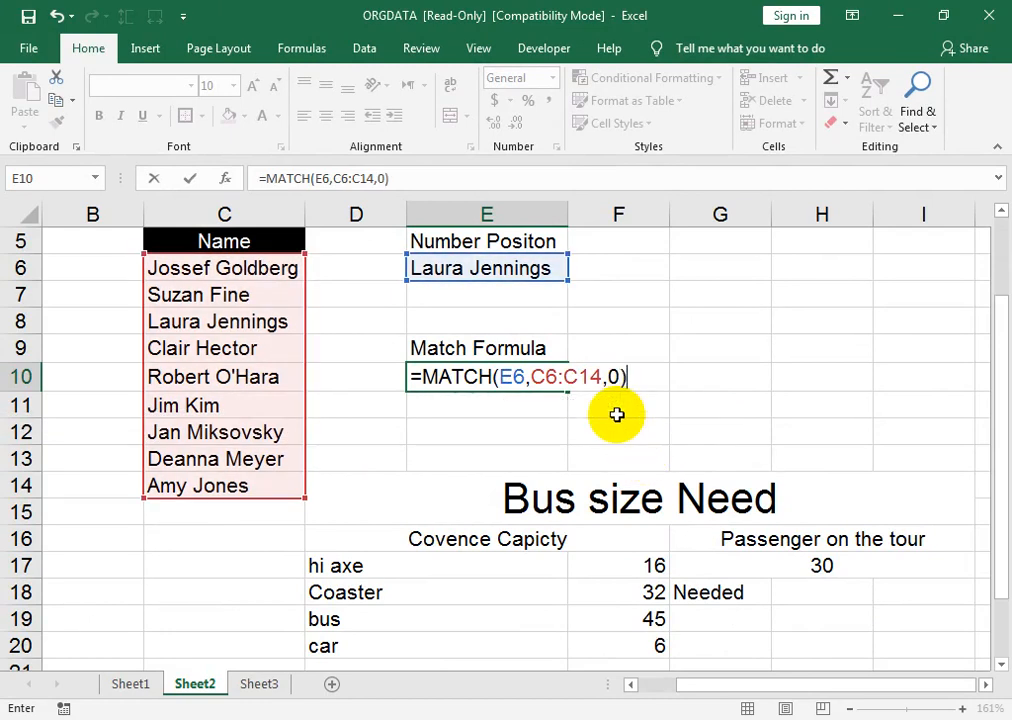
key("Return")
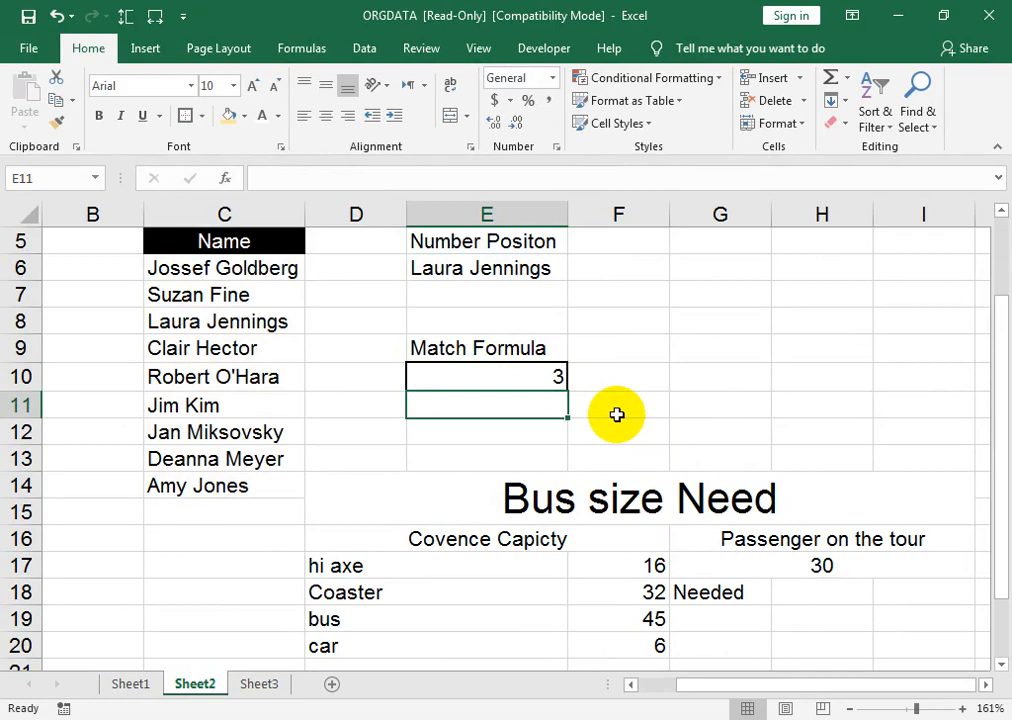
Copy the first name in the list, C6, into lookup cell E6 to test the MATCH formula.
left_click(540, 269)
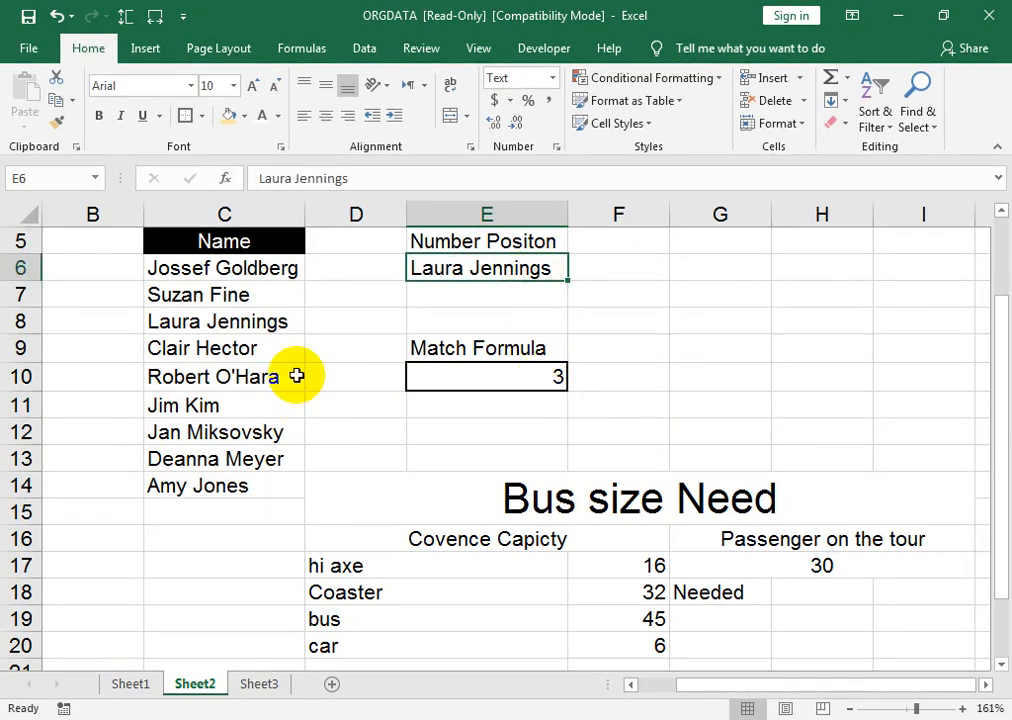
left_click(216, 322)
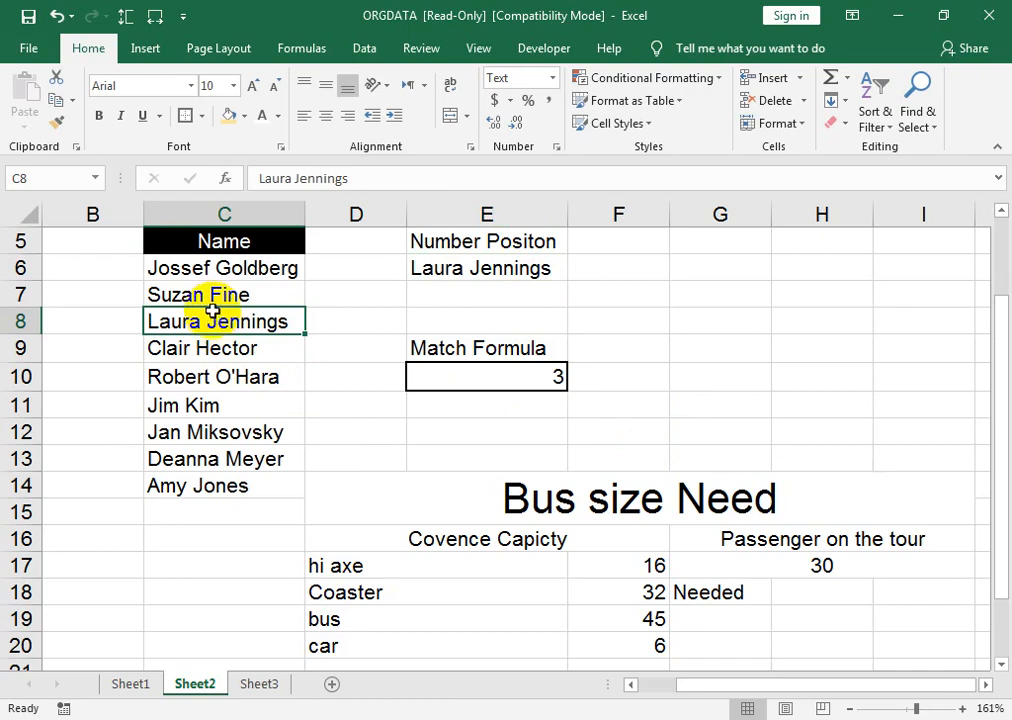
left_click(208, 268)
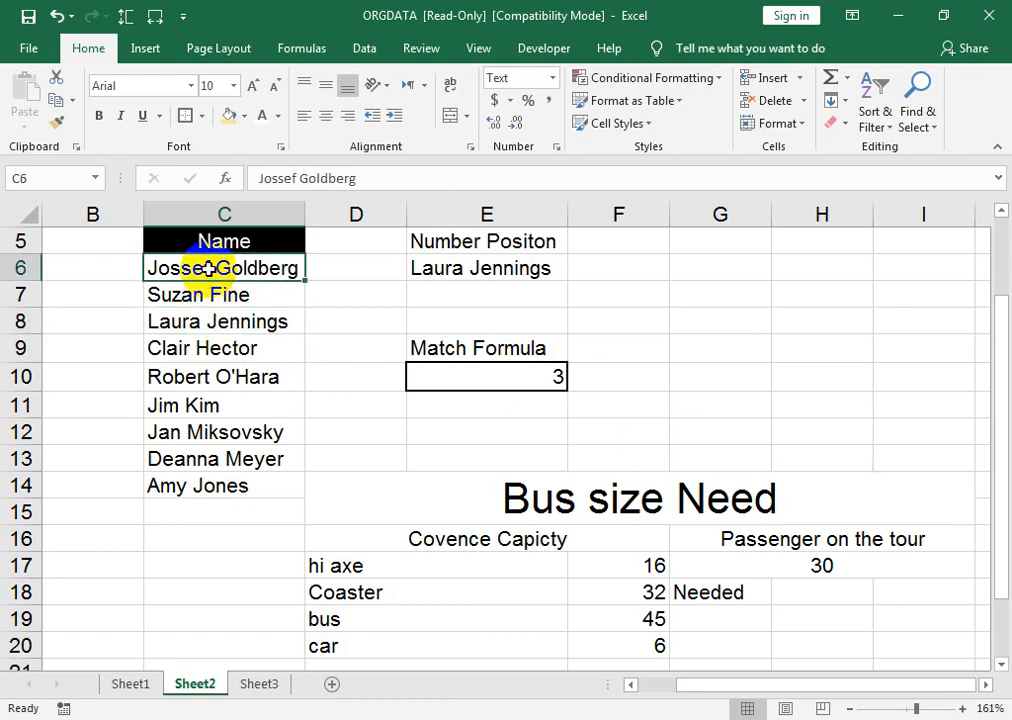
key("ctrl+c")
left_click(450, 268)
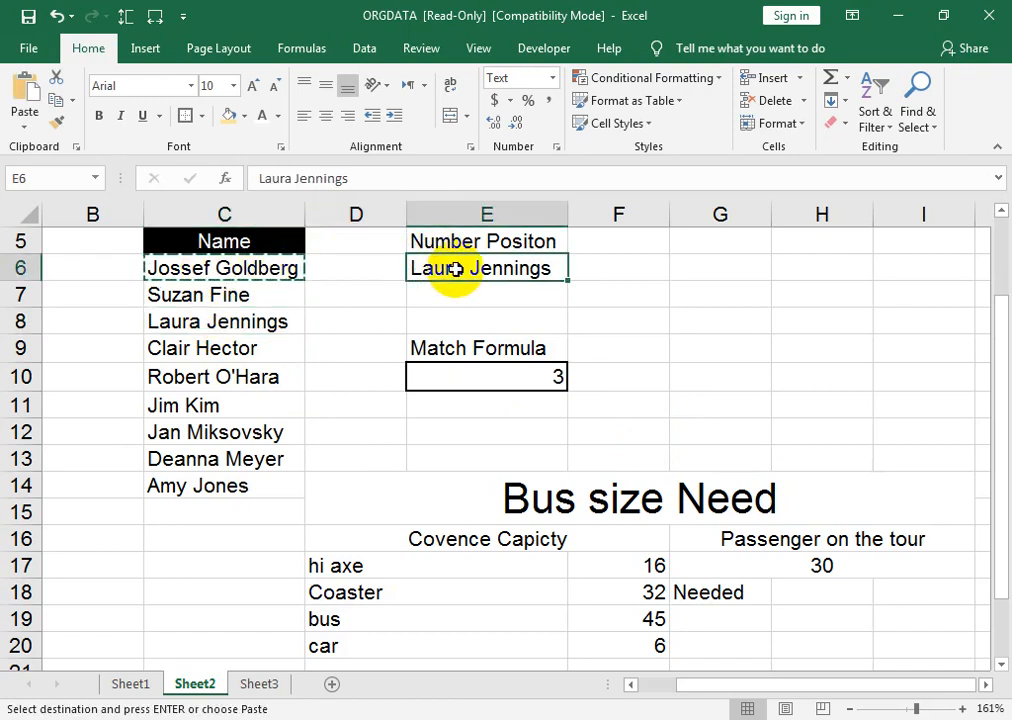
key("ctrl+v")
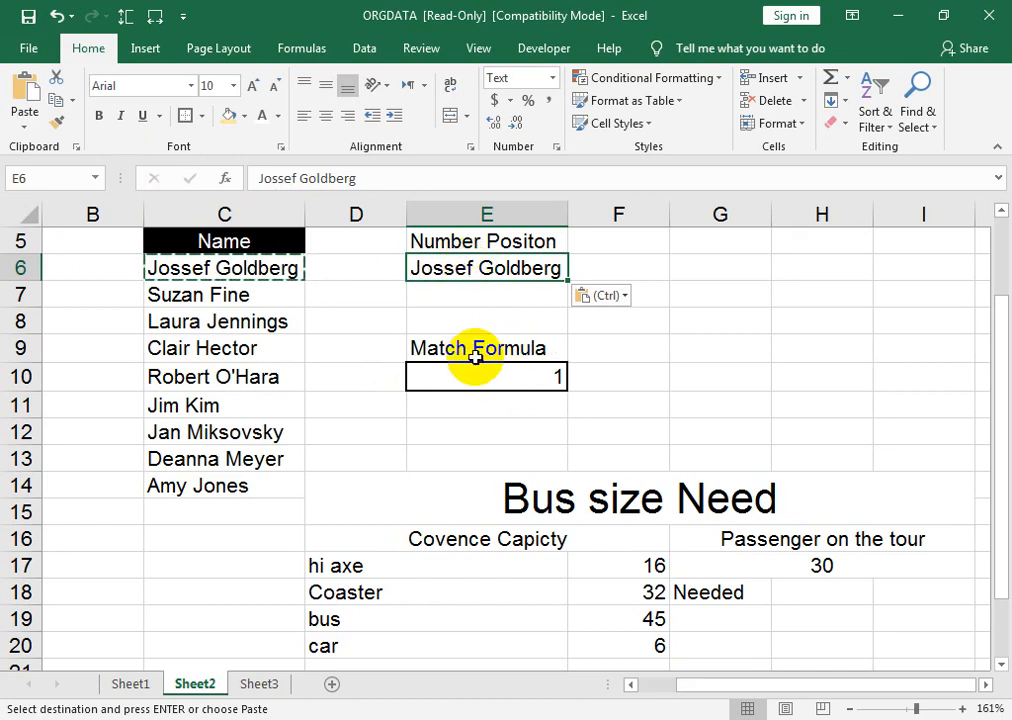
Replace the lookup name in E6 with a copy of the name in C12.
left_click(240, 435)
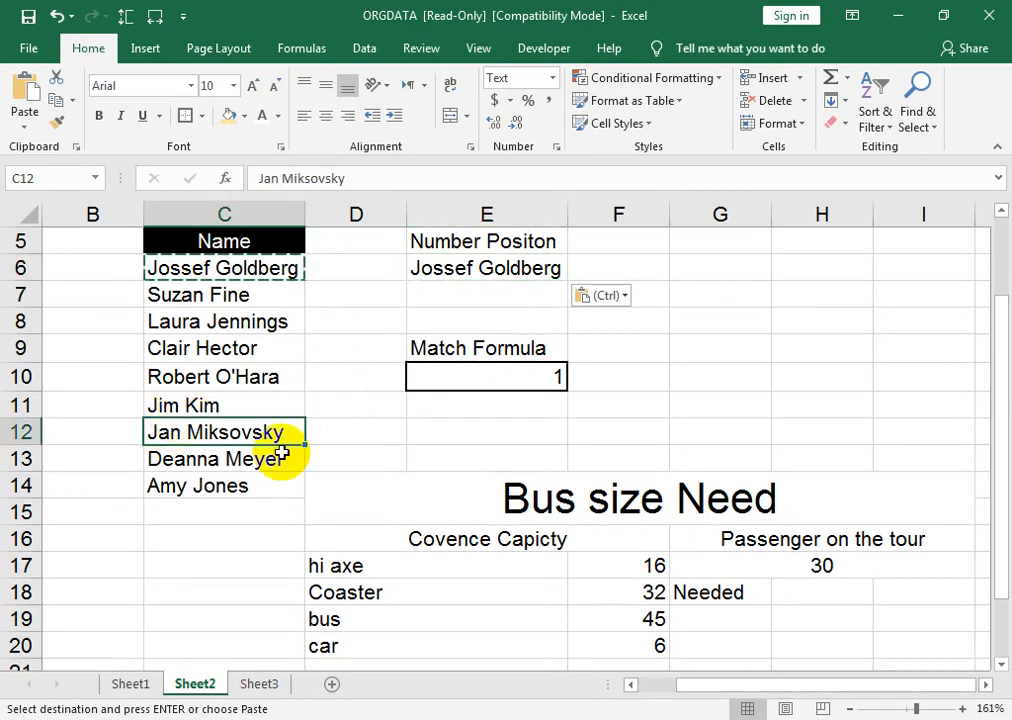
key("ctrl+c")
left_click(430, 265)
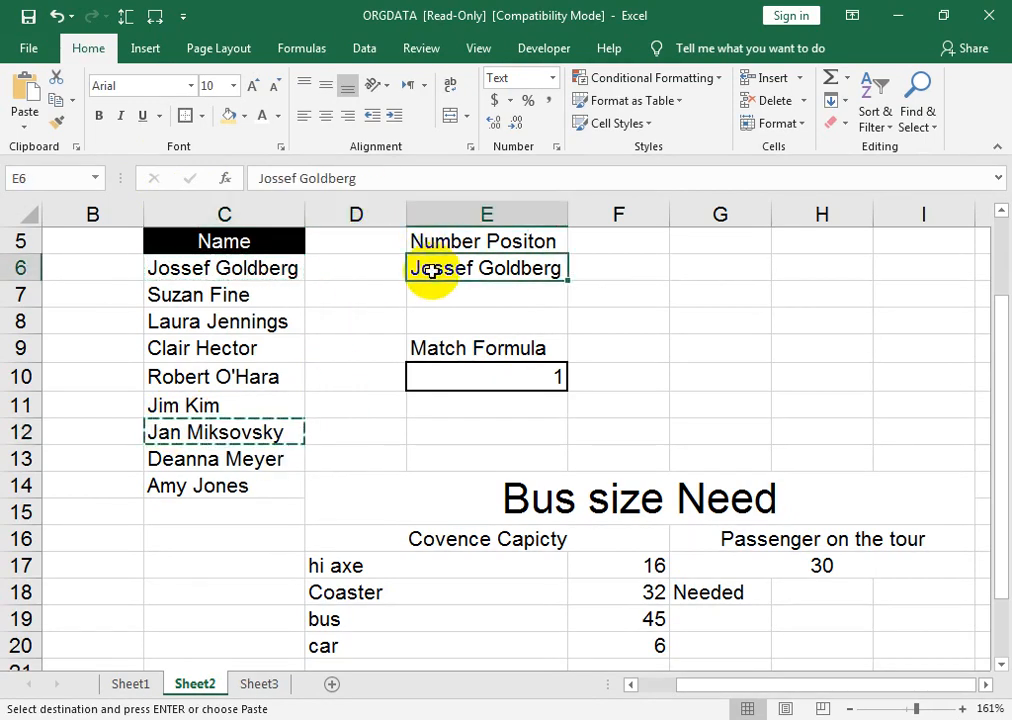
key("ctrl+v")
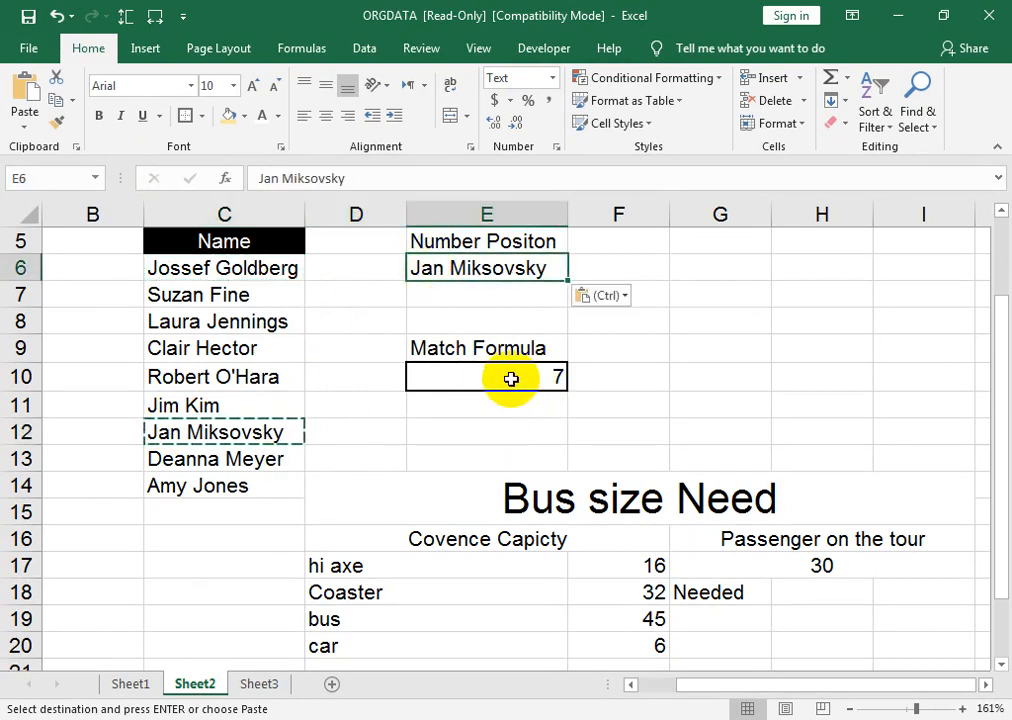
left_click(201, 566)
type("Amy Jones")
key("Return")
left_click(199, 564)
key("Delete")
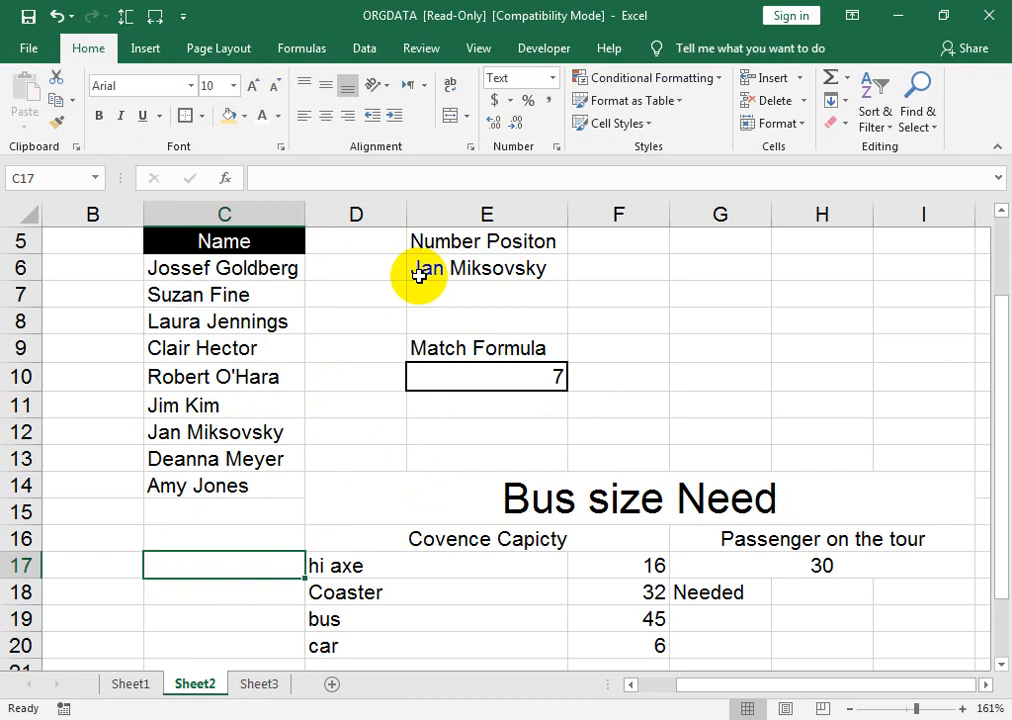
Start an INDEX formula in H18, beside Needed, with the capacities F17:F20 as its array.
left_click(453, 503)
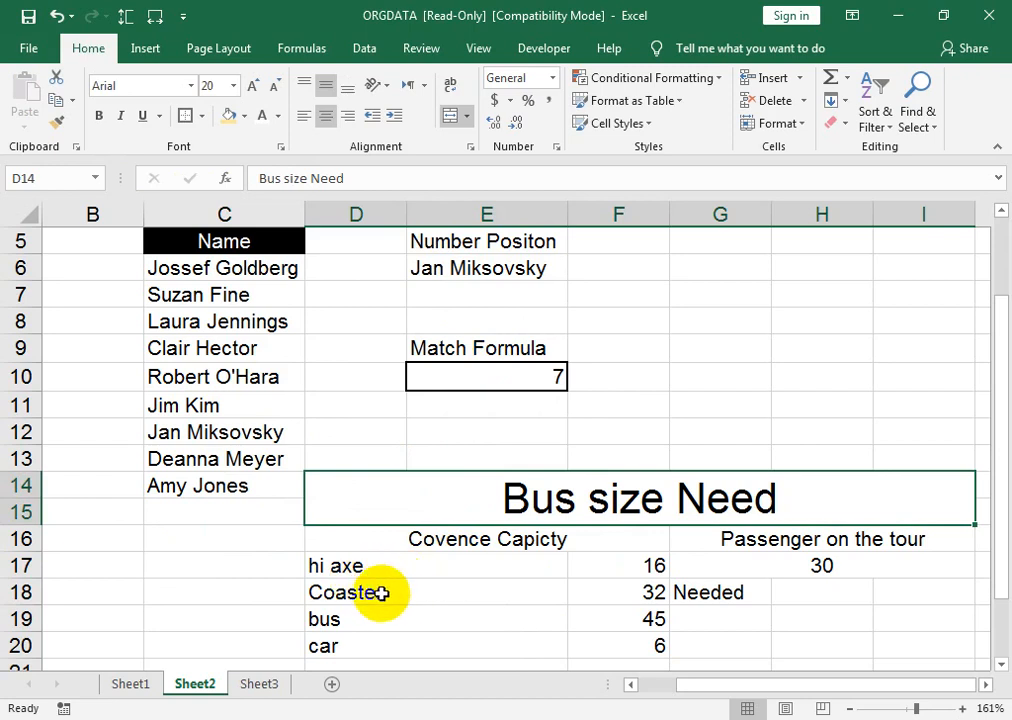
left_click_drag(580, 562, 641, 647)
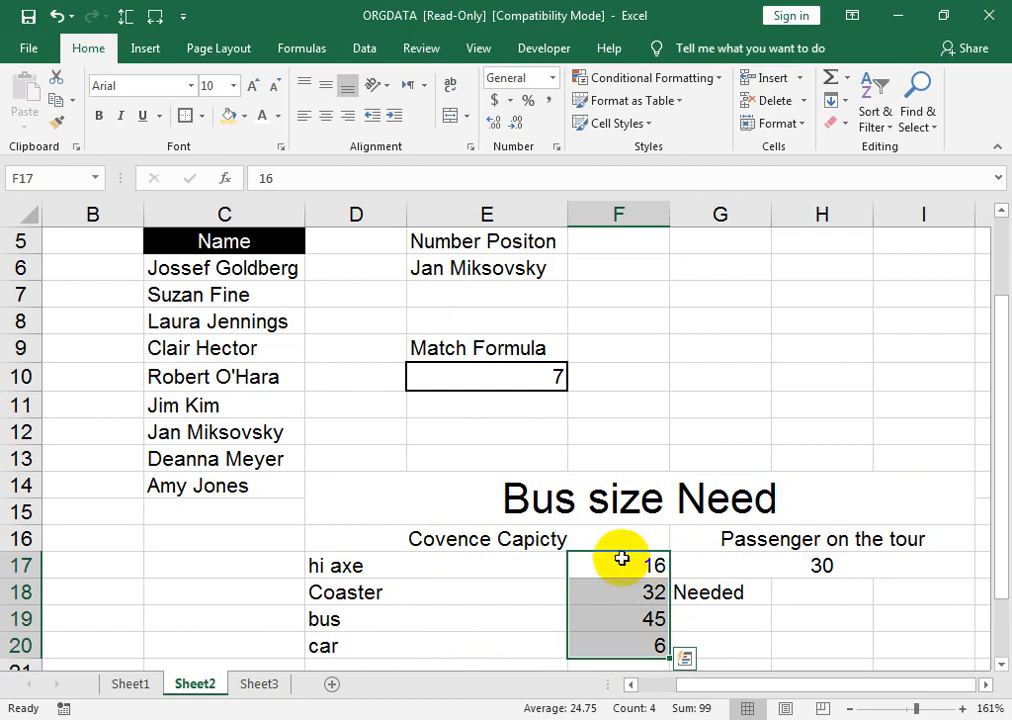
left_click(830, 600)
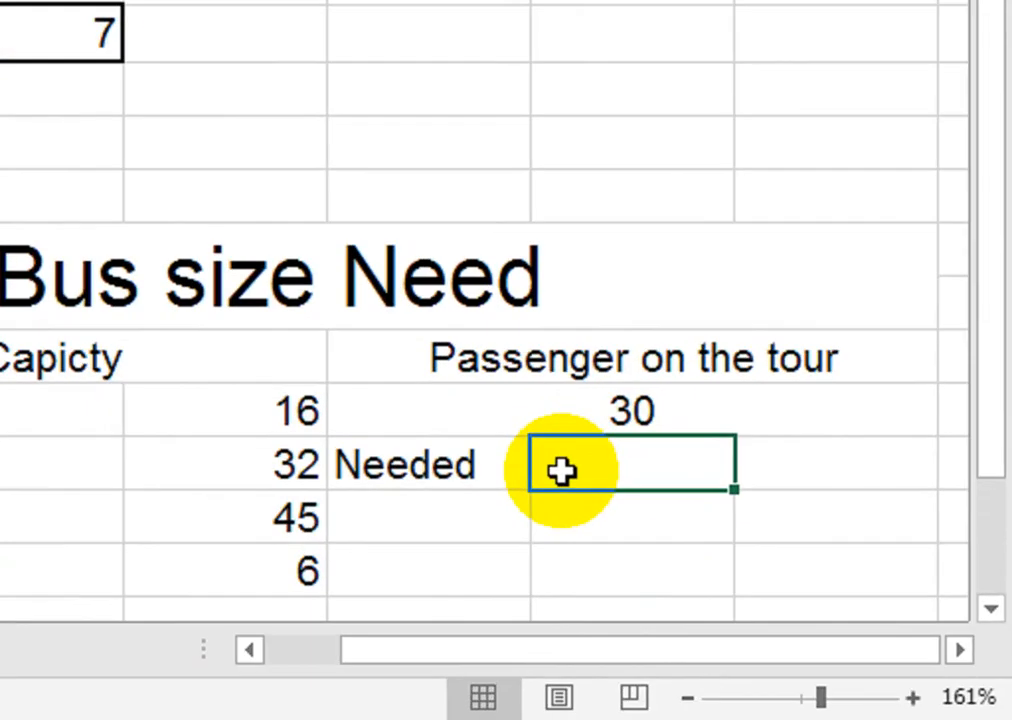
type("=IND")
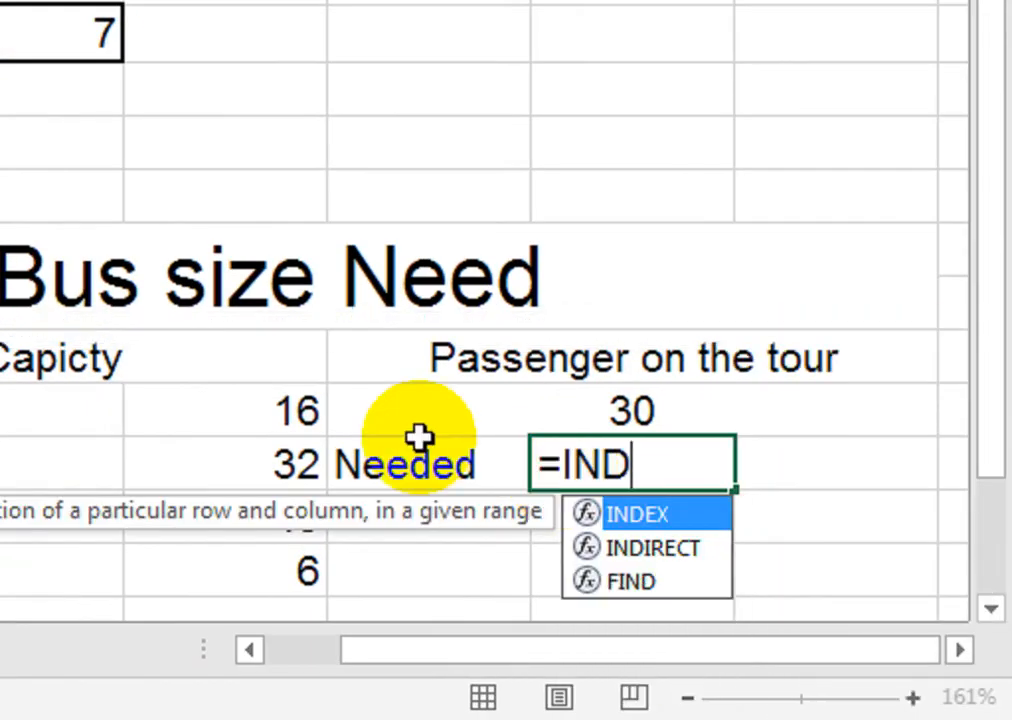
key("Tab")
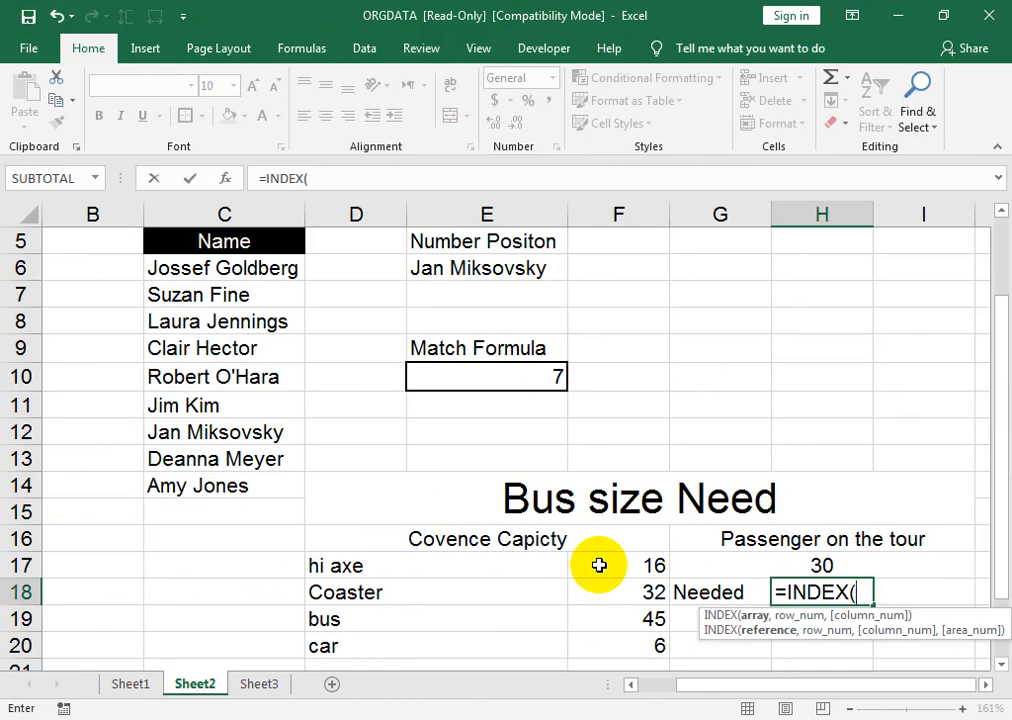
left_click_drag(549, 547, 554, 625)
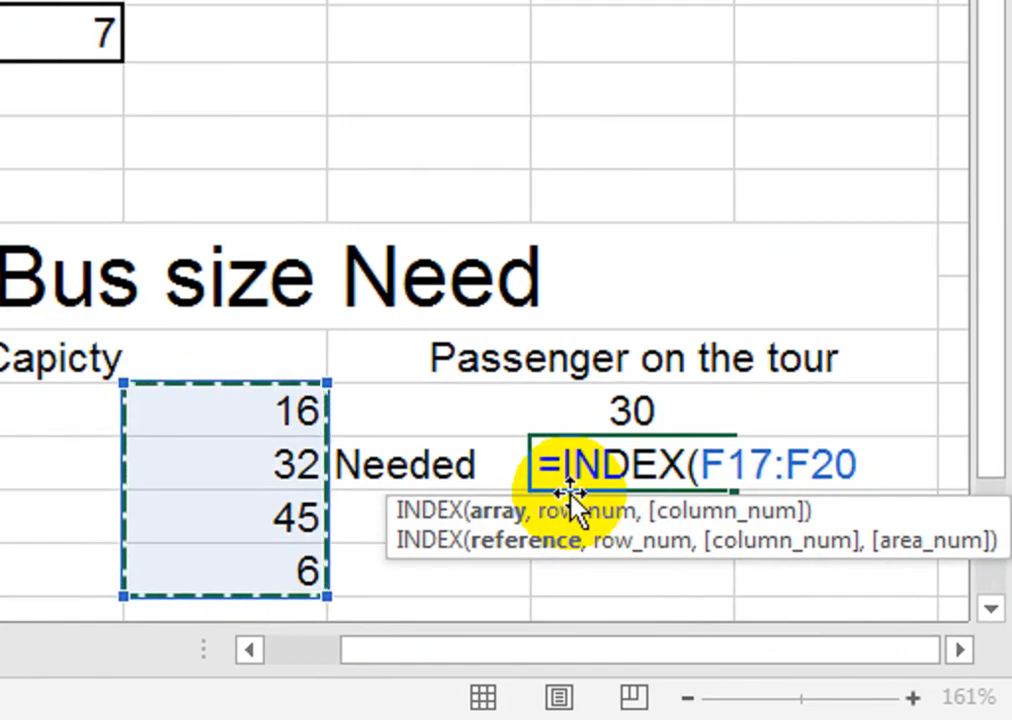
type(",")
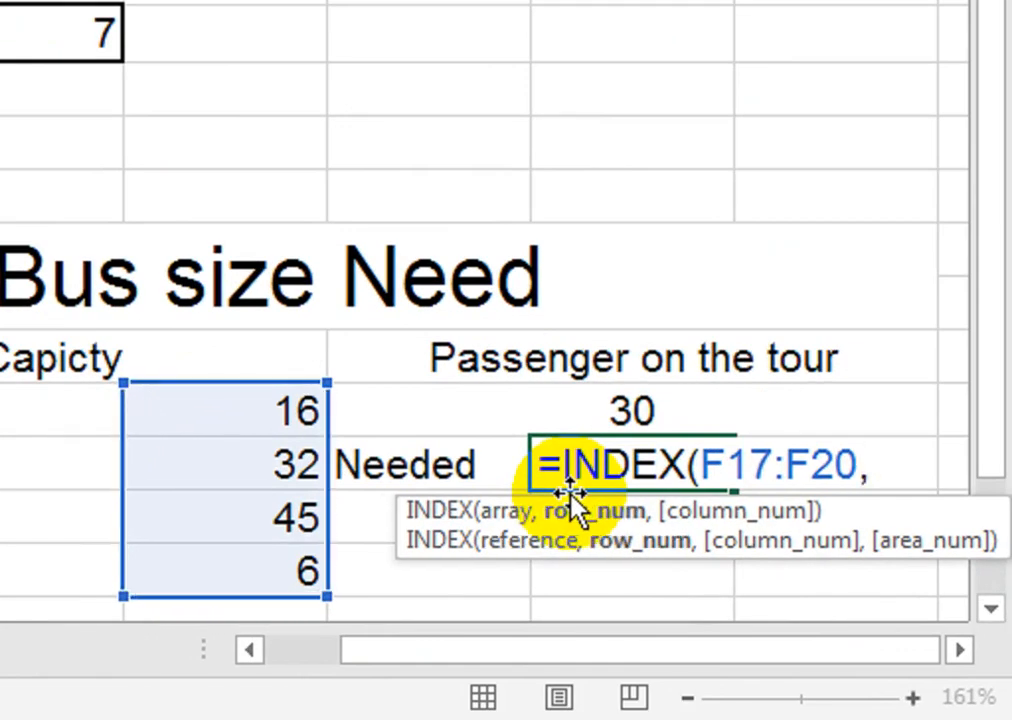
Nest a MATCH function as the INDEX row number, with lookup value G17 and lookup array F17:F20.
type("MA")
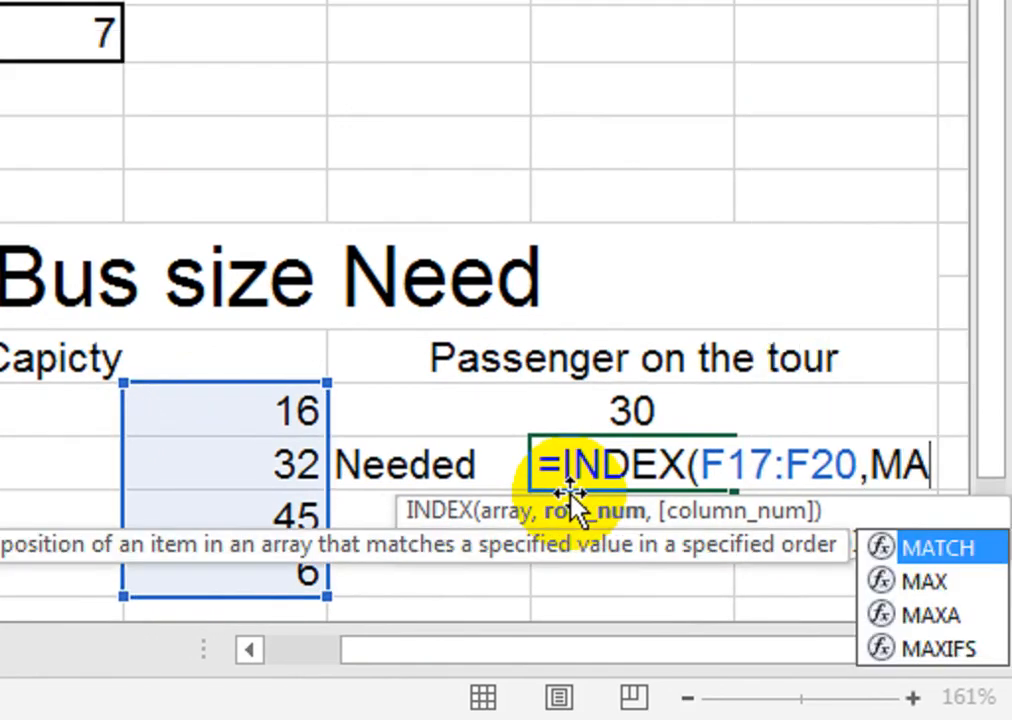
key("Tab")
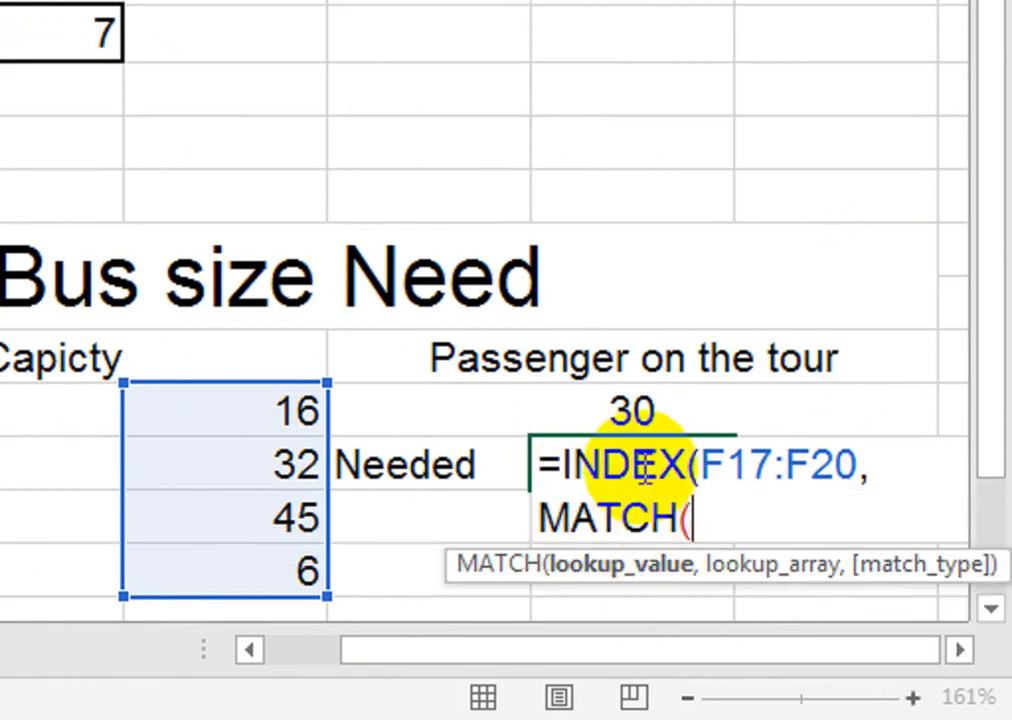
left_click(610, 402)
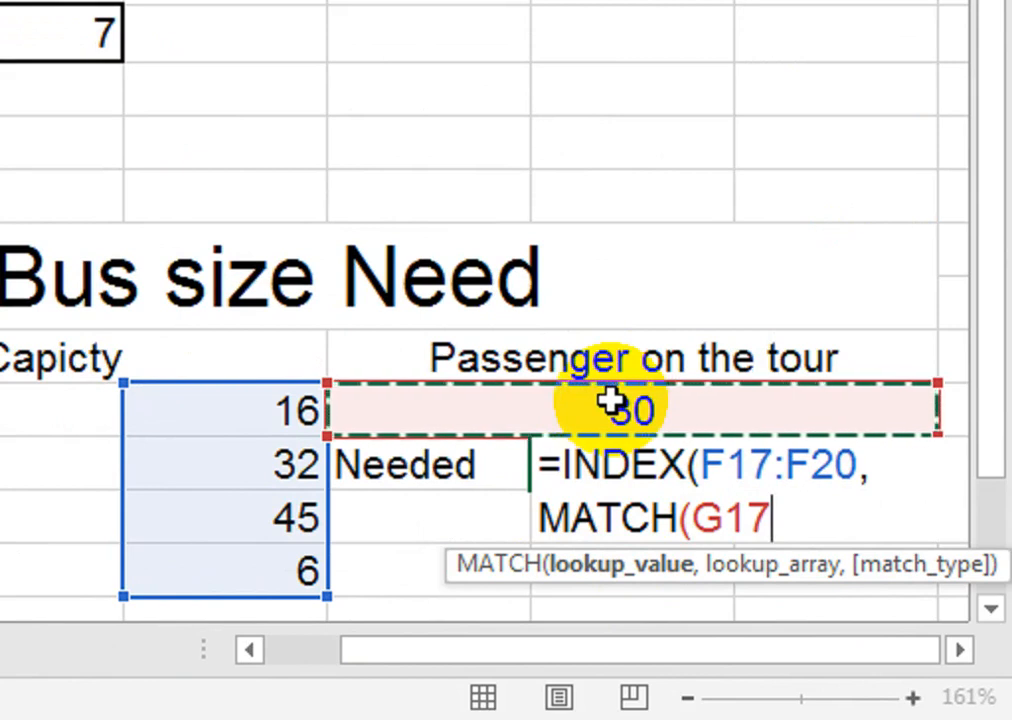
type(",")
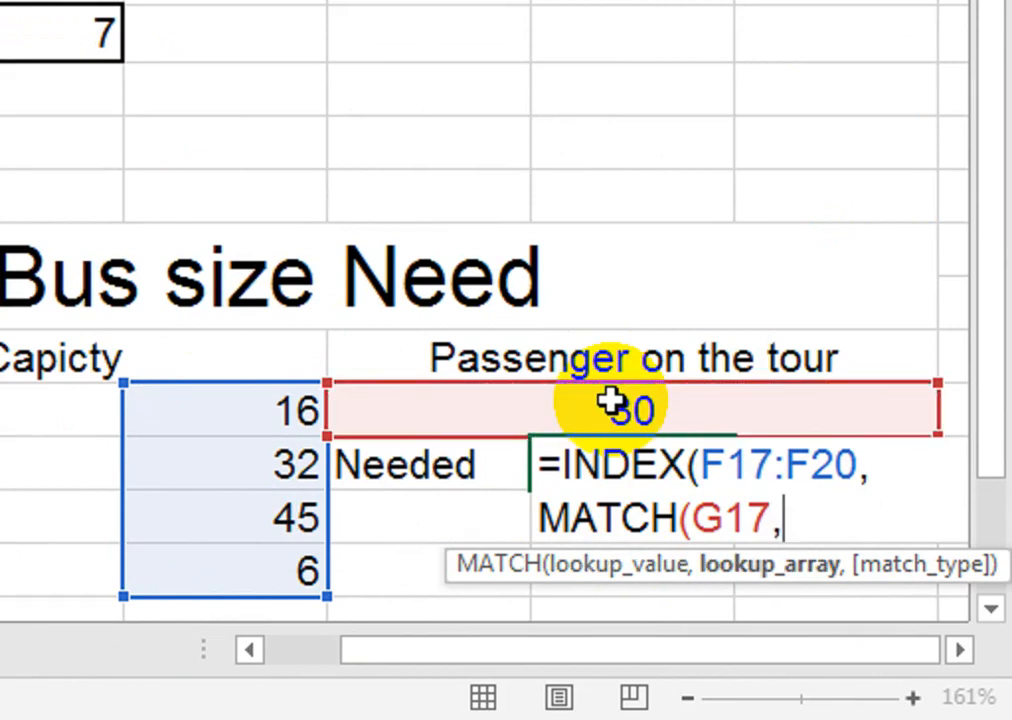
left_click_drag(256, 416, 246, 529)
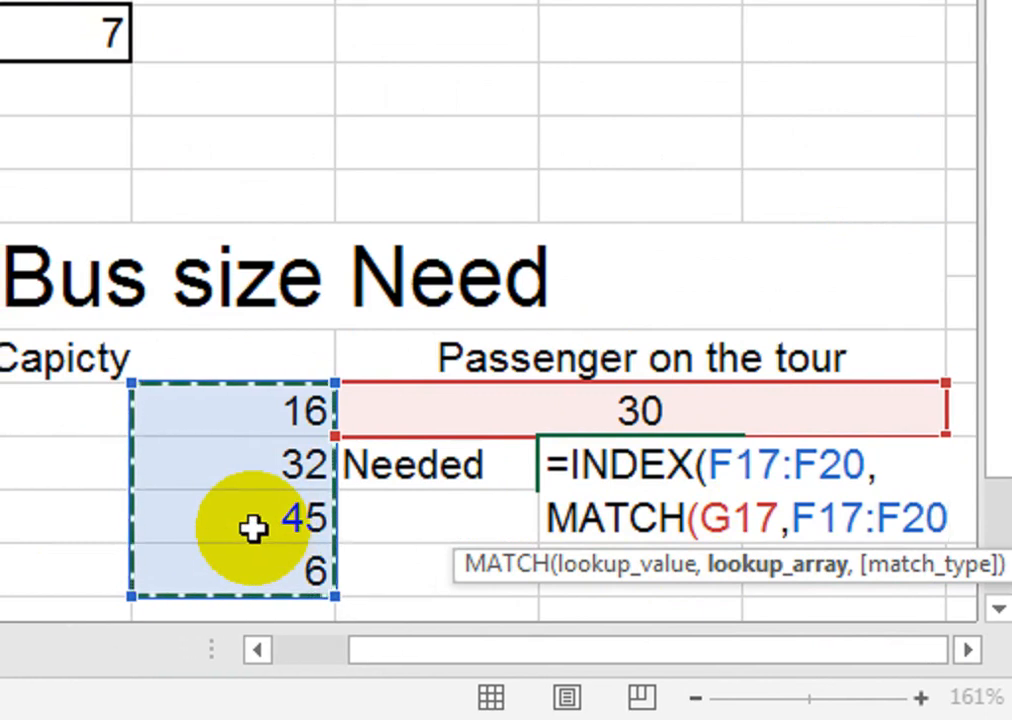
Finish the INDEX and MATCH formula in H18 with match type 0 for an exact match and enter it.
type(",")
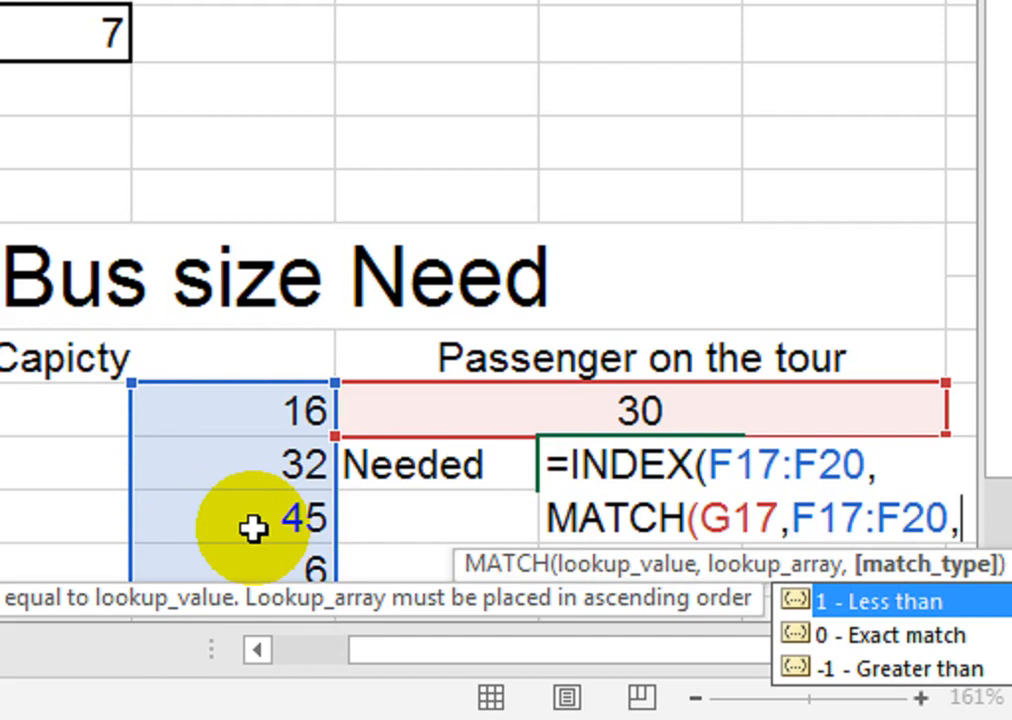
key("Down")
key("Down")
key("Up")
key("Up")
key("Down")
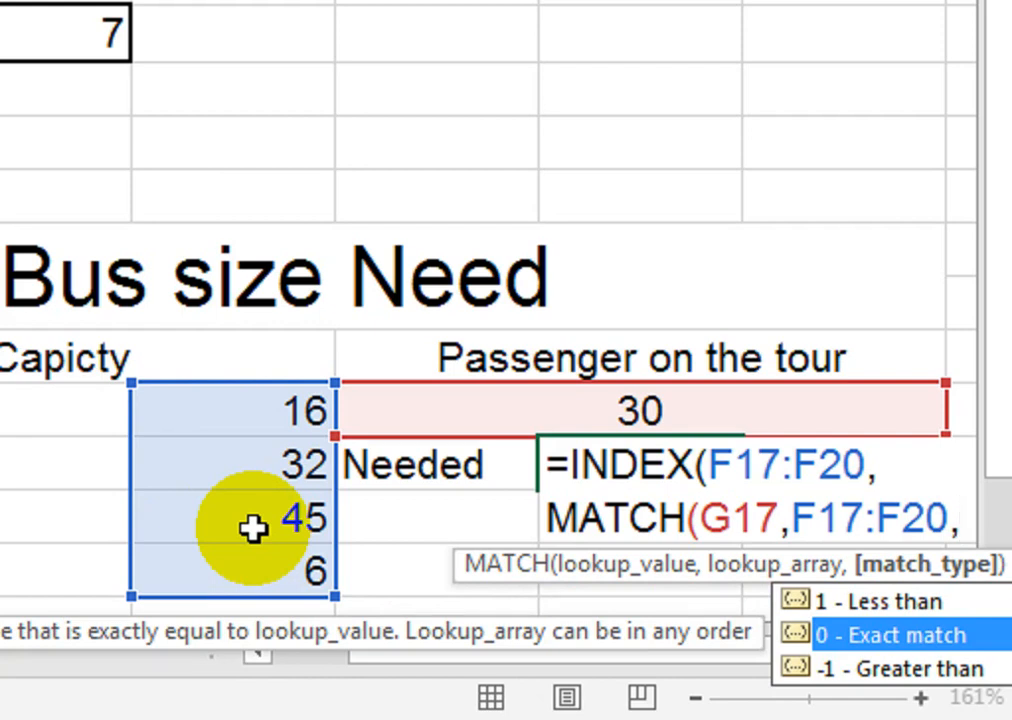
key("Tab")
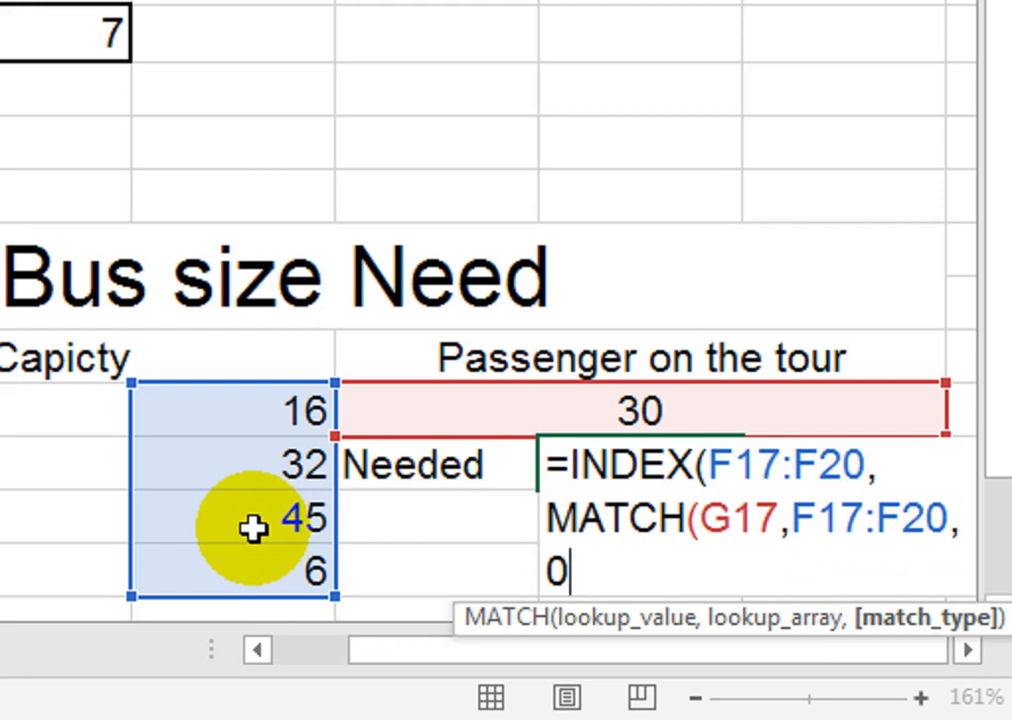
type(")")
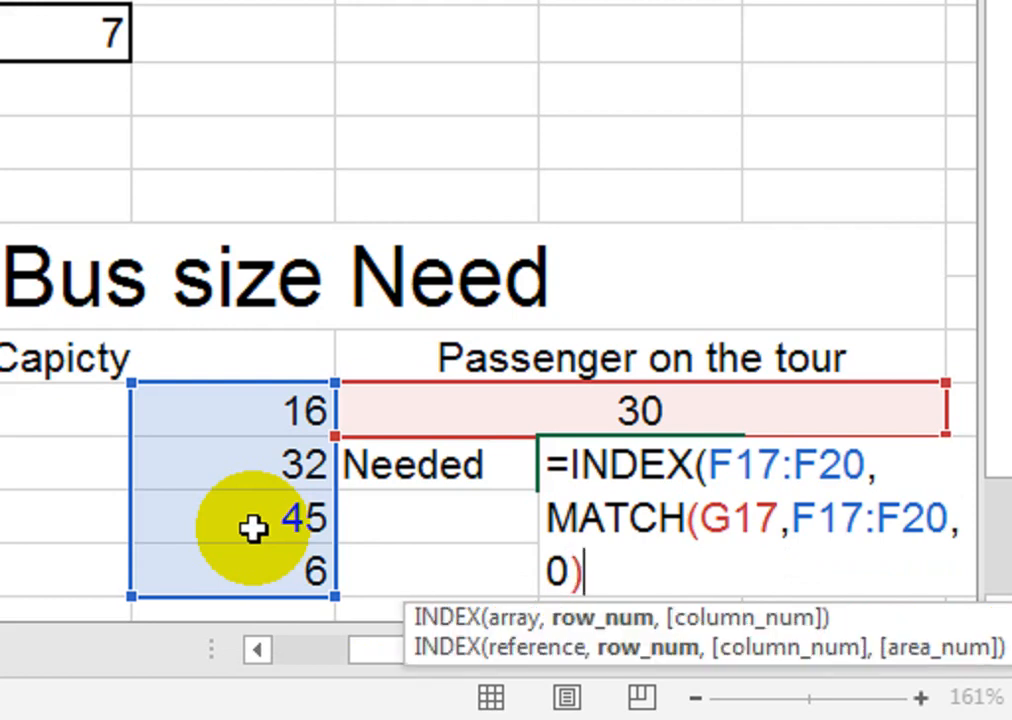
key("BackSpace")
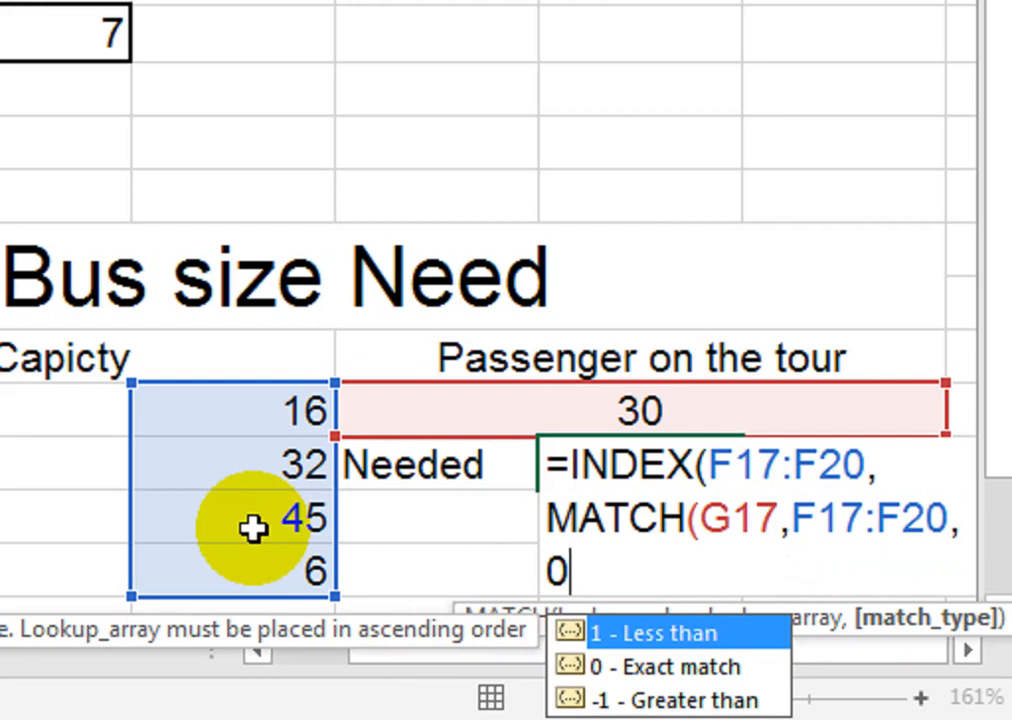
left_click(638, 569)
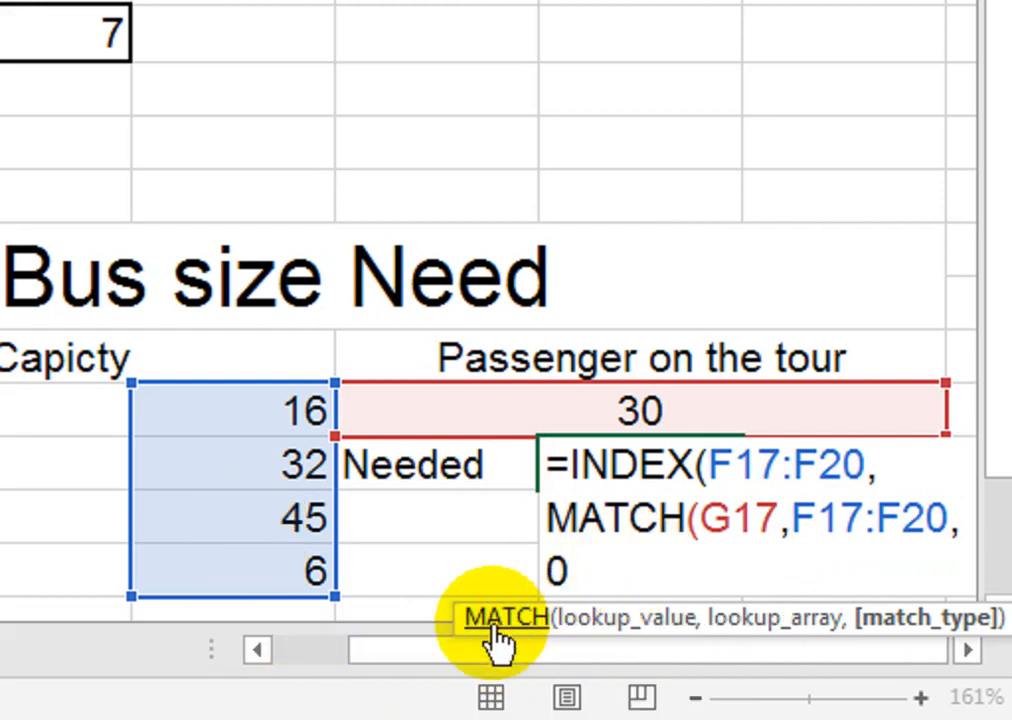
type(")")
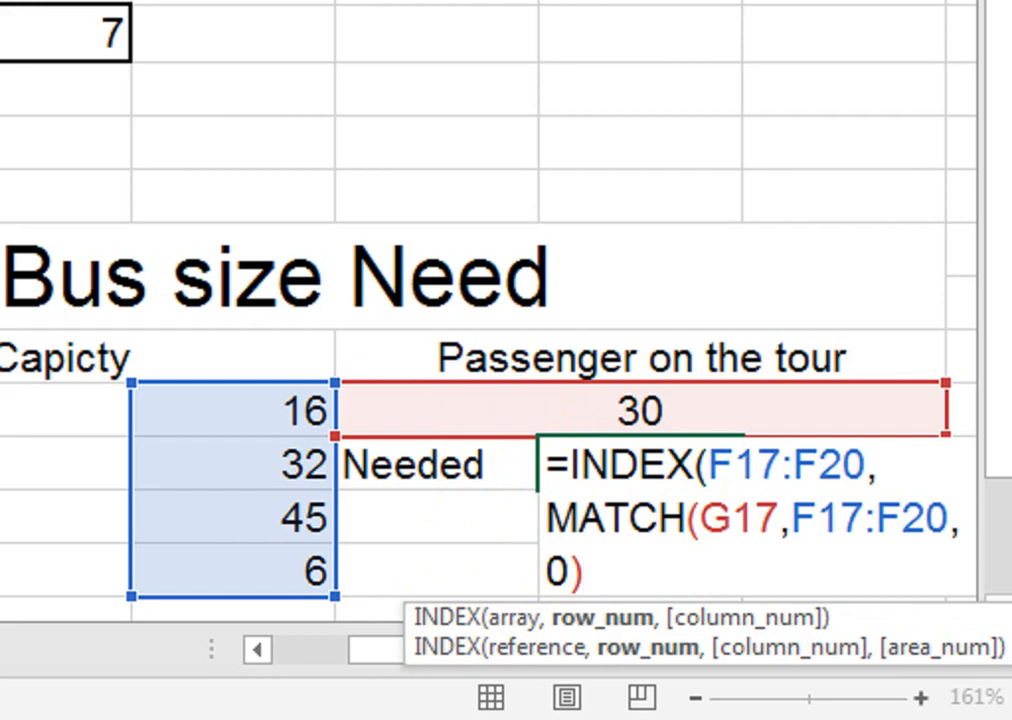
type(")")
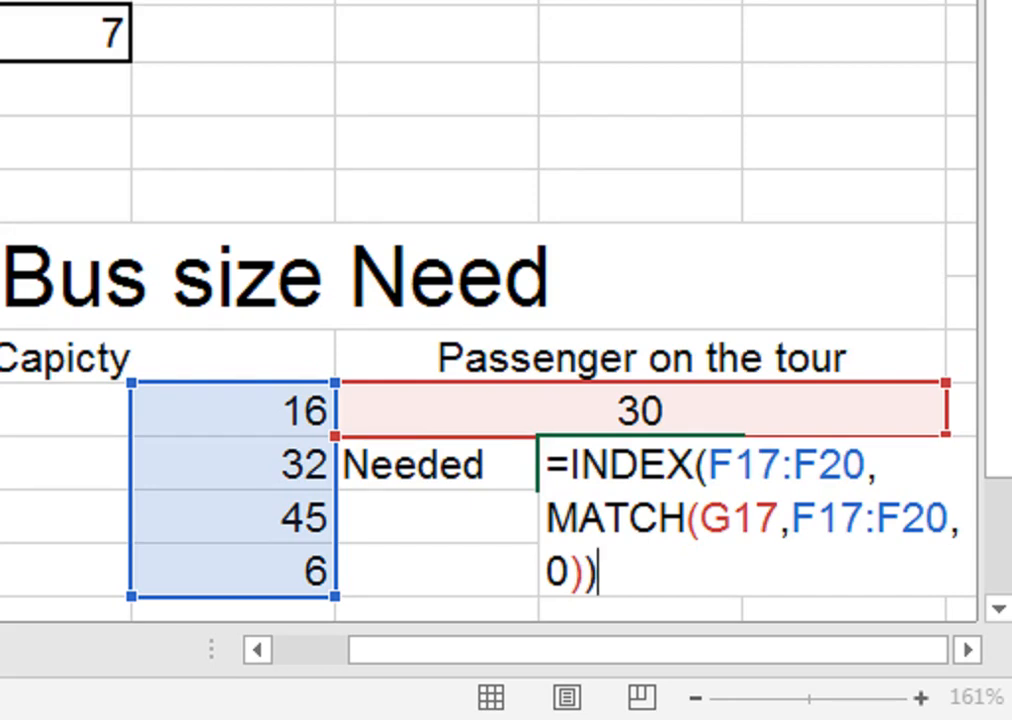
key("Return")
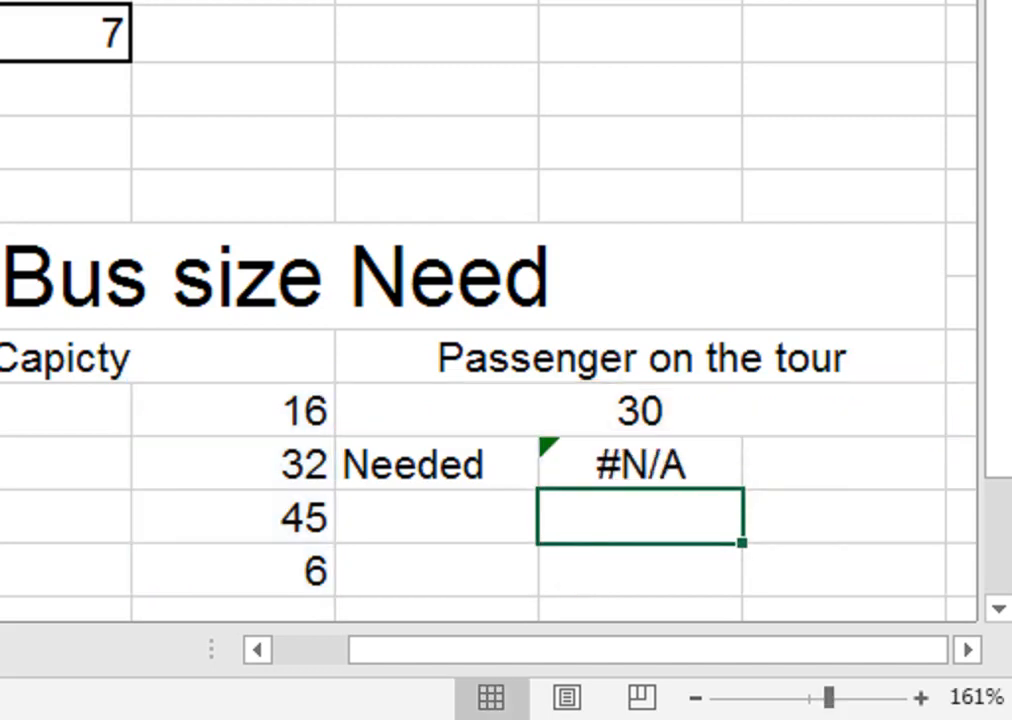
Change the match type in the H18 formula to -1 for greater than.
left_click(640, 464)
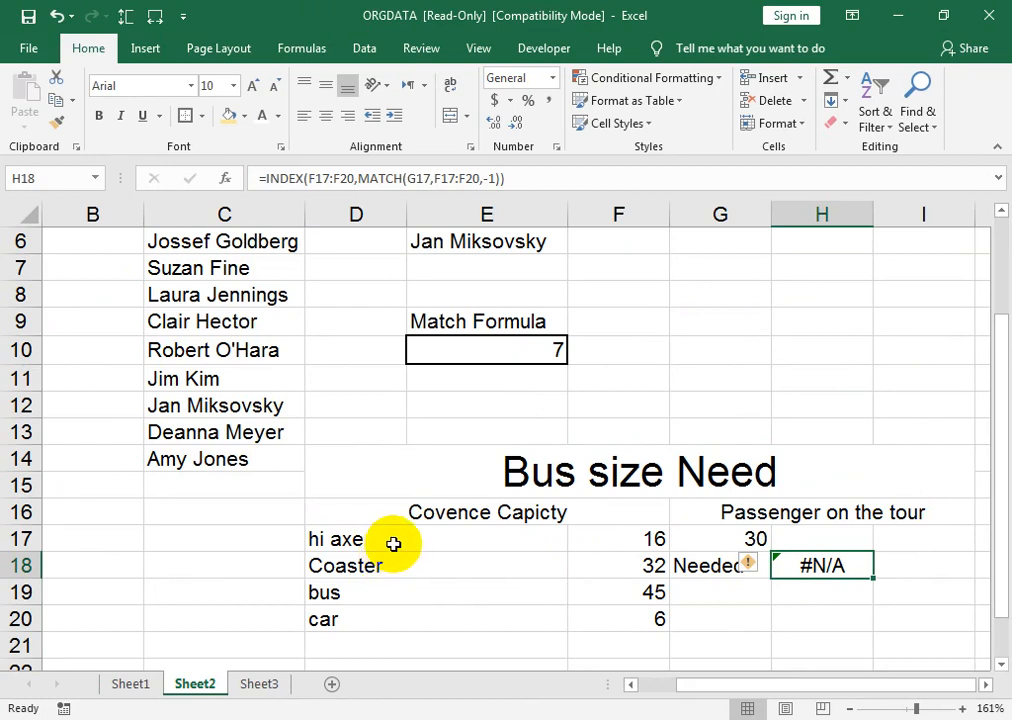
Move the hi axe label aside to B18 and the bus label up to D17.
left_click(393, 543)
left_click_drag(386, 555, 130, 565)
left_click_drag(450, 590, 542, 592)
left_click_drag(459, 580, 459, 541)
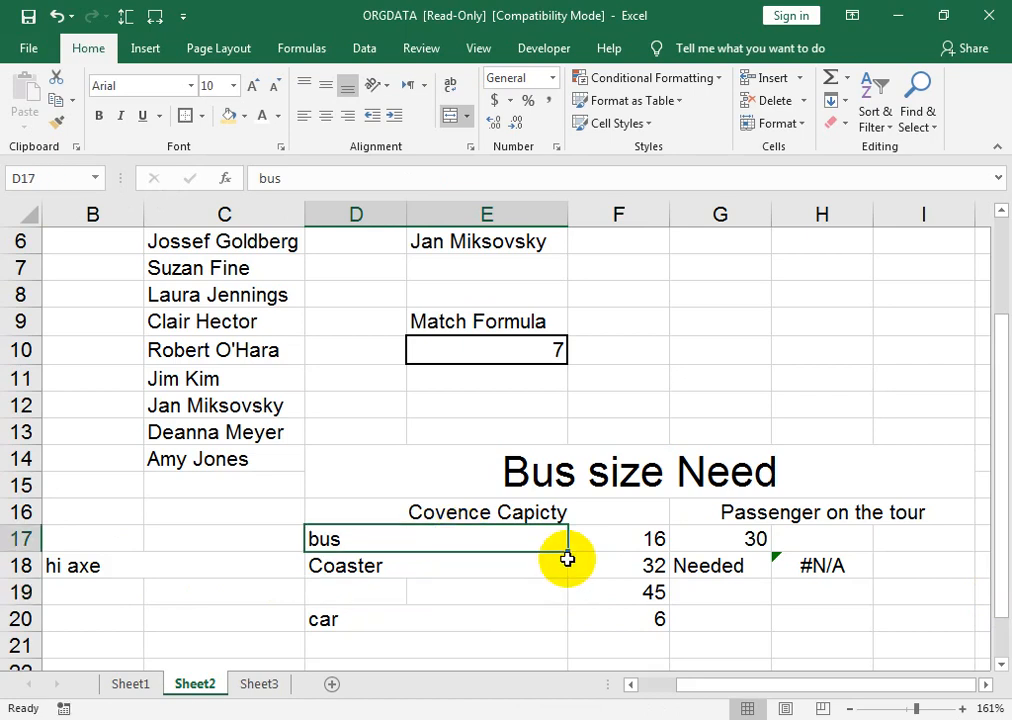
Set the bus capacity in F17 to 45.
left_click(617, 530)
type("45")
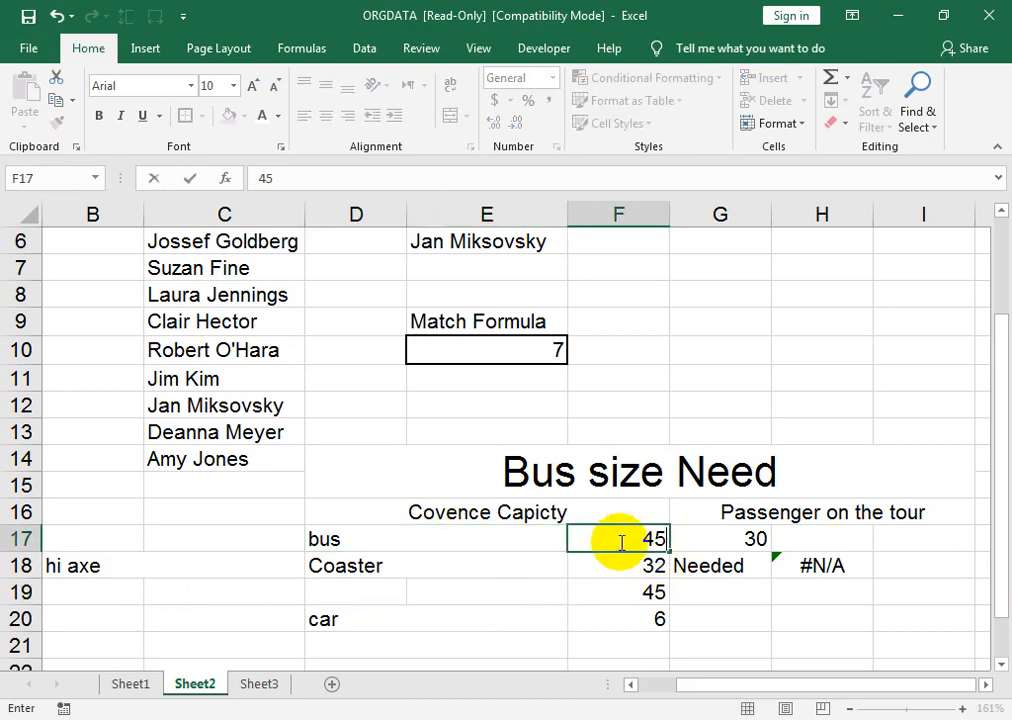
key("Return")
Move the hi axe label from B18 to D19 and set its capacity in F19 to 16.
left_click(339, 592)
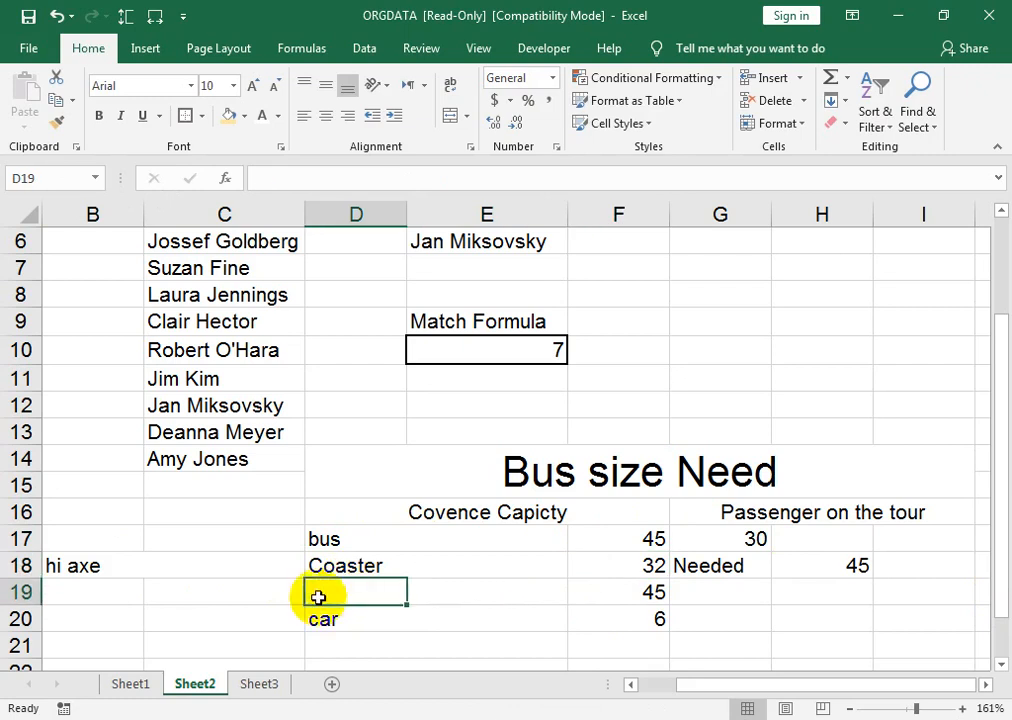
left_click(68, 566)
left_click_drag(78, 584, 389, 599)
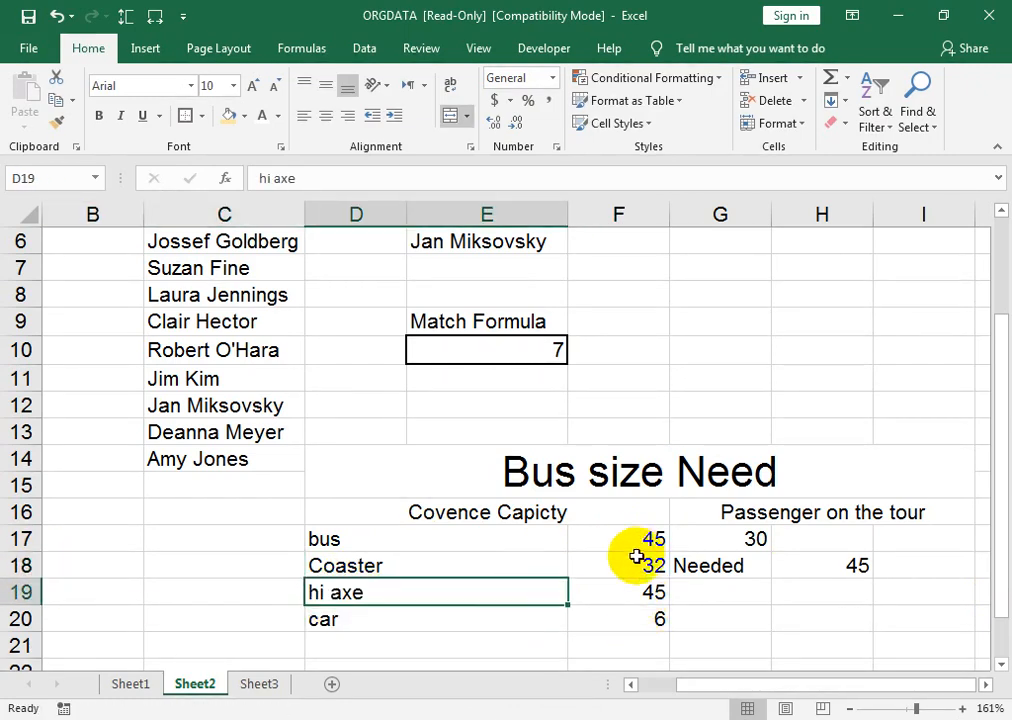
left_click(637, 593)
type("16")
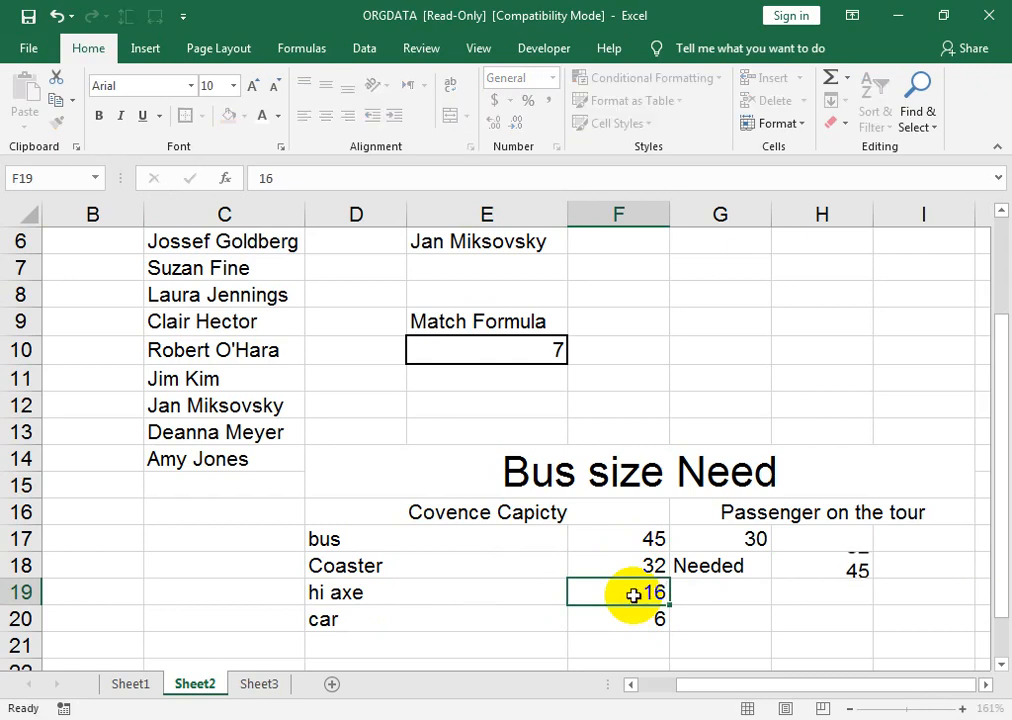
key("Return")
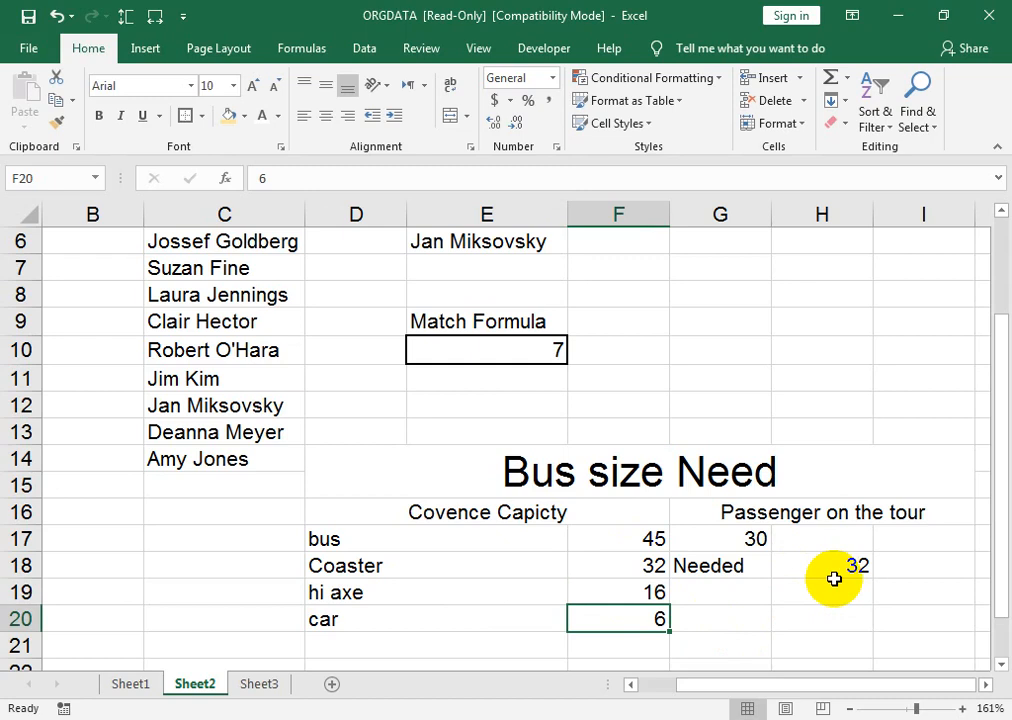
Evaluate the INDEX and MATCH formula in H18 part by part through to its final result, and close the evaluation.
left_click_drag(1001, 488, 1004, 463)
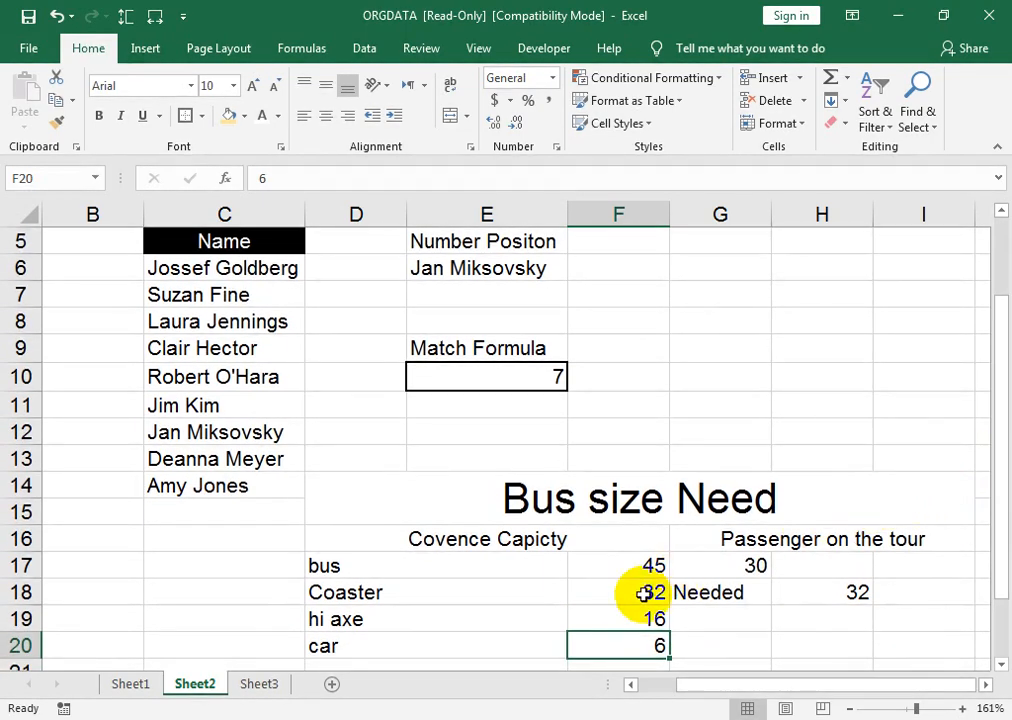
left_click(827, 587)
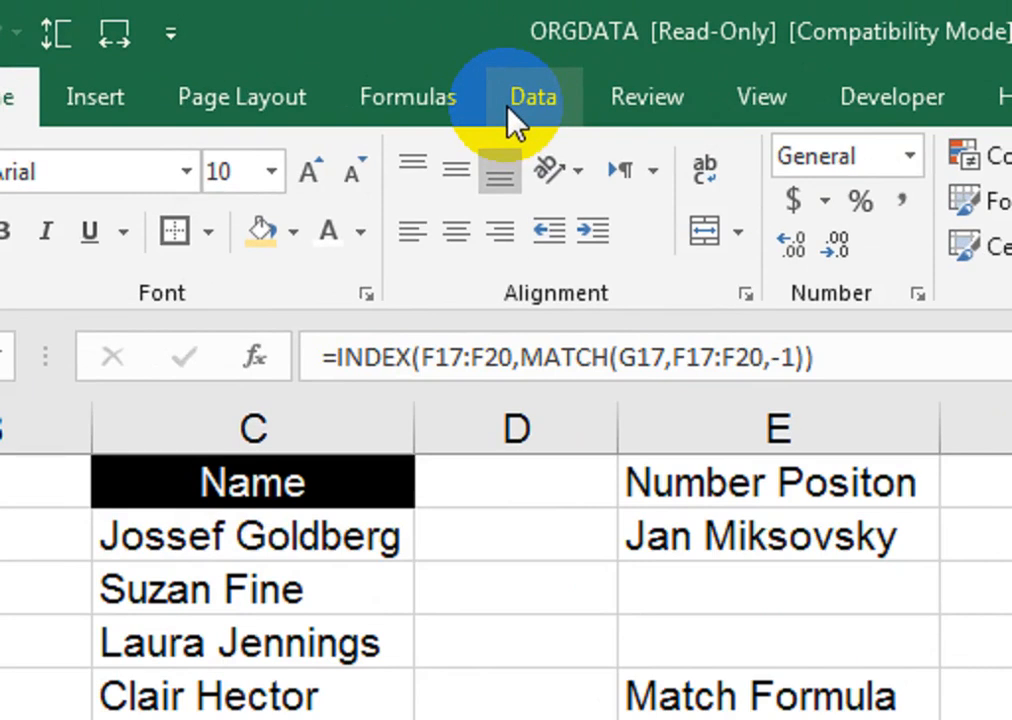
left_click(360, 50)
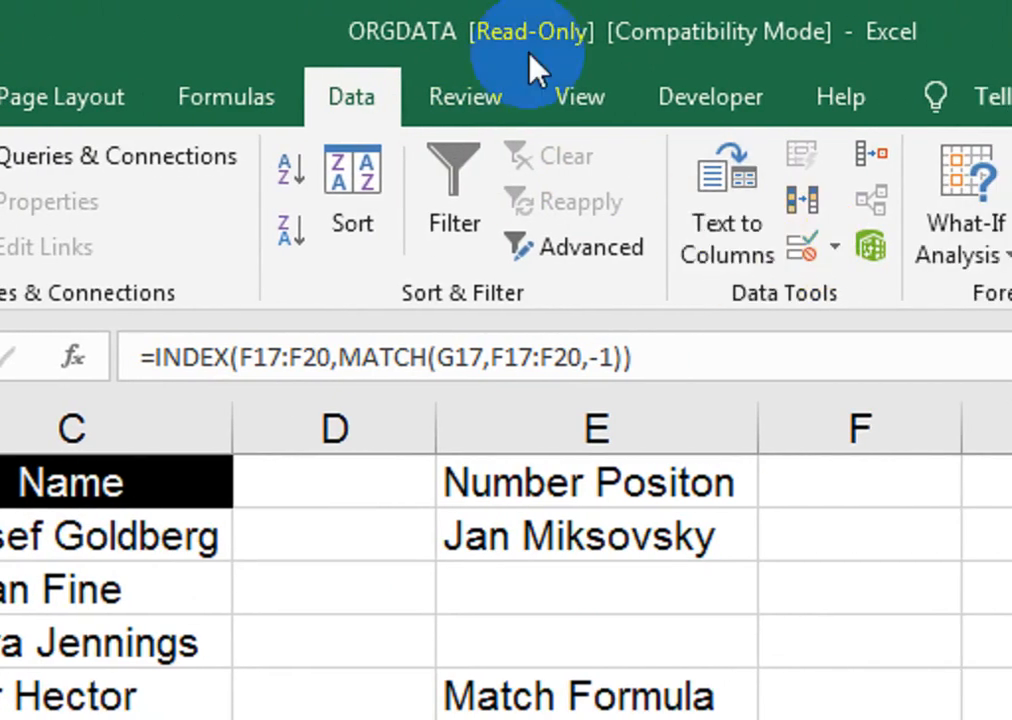
left_click(285, 97)
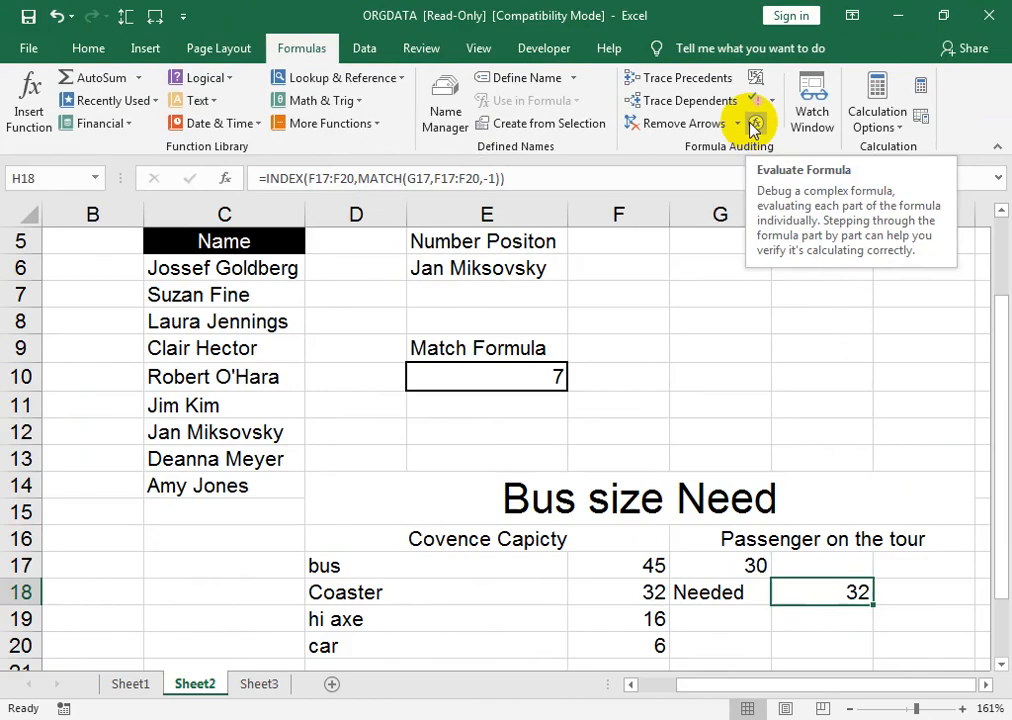
left_click(754, 124)
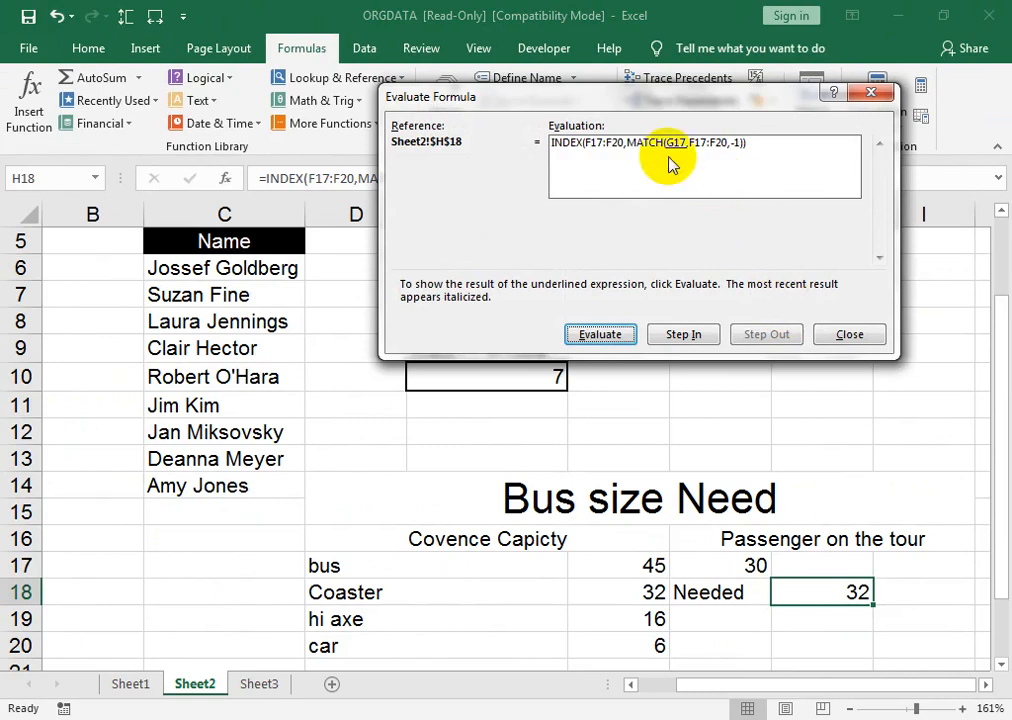
left_click(615, 337)
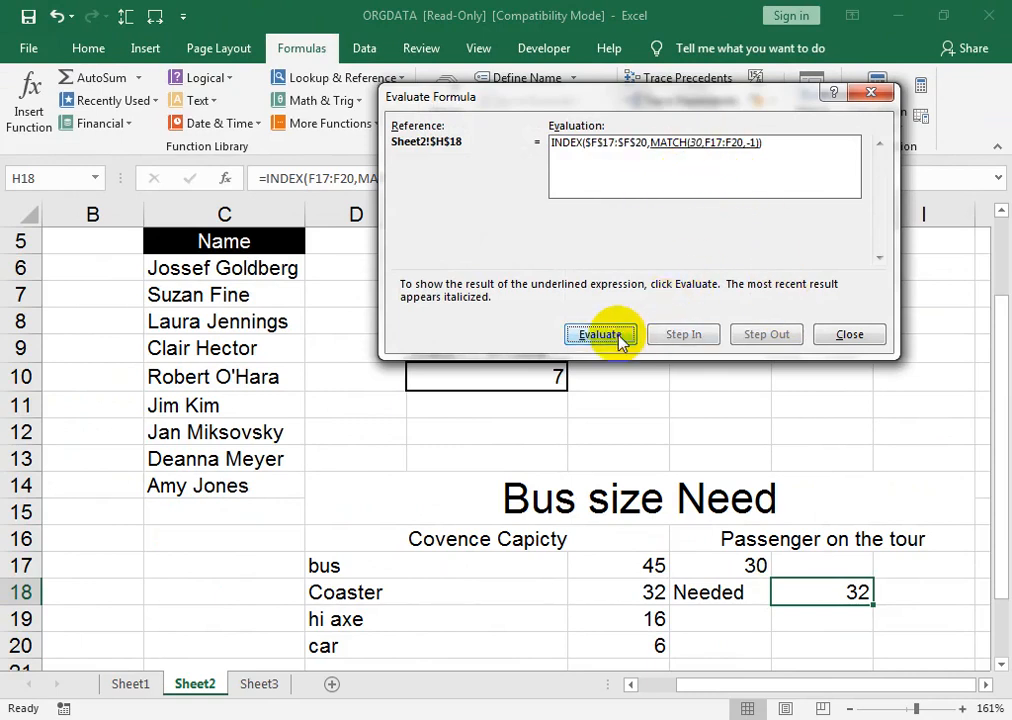
left_click(622, 338)
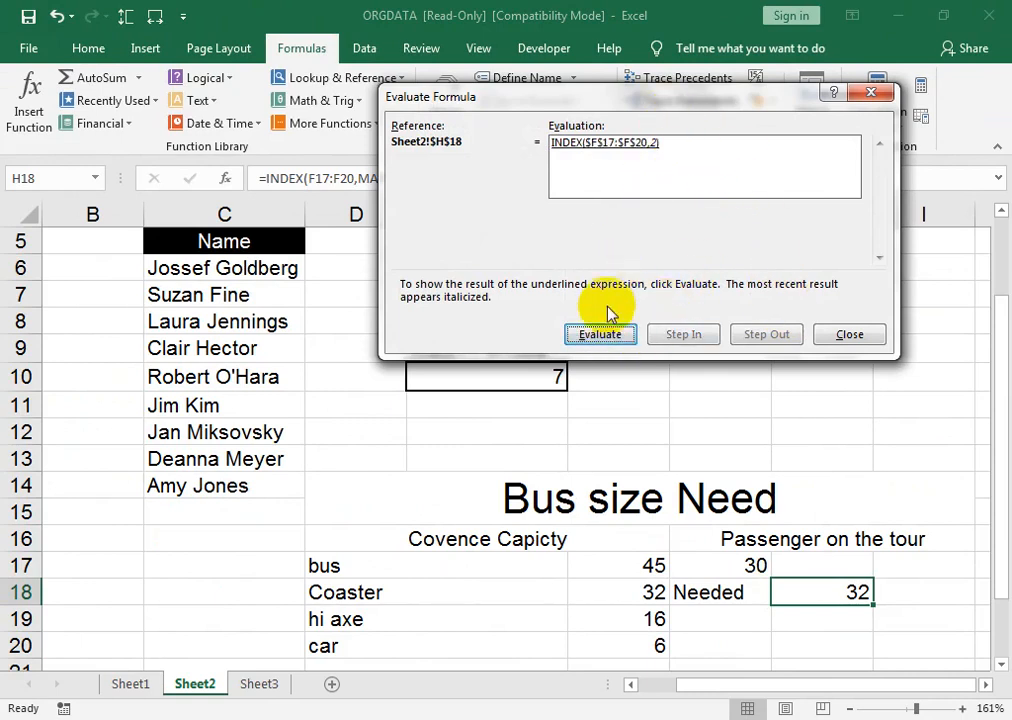
left_click(605, 337)
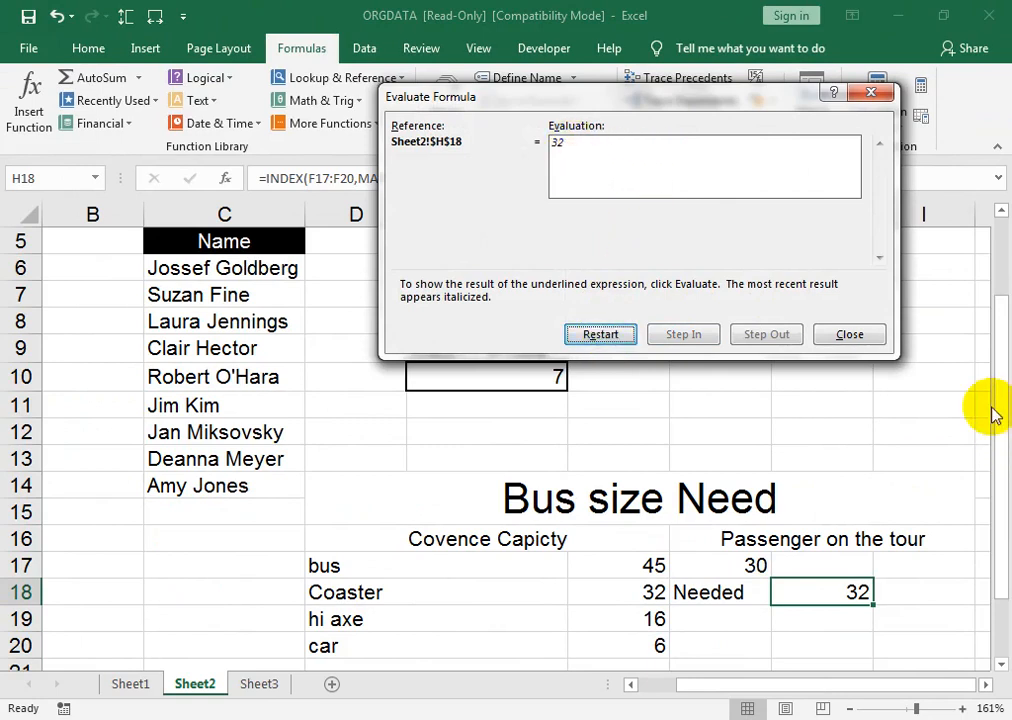
left_click(850, 335)
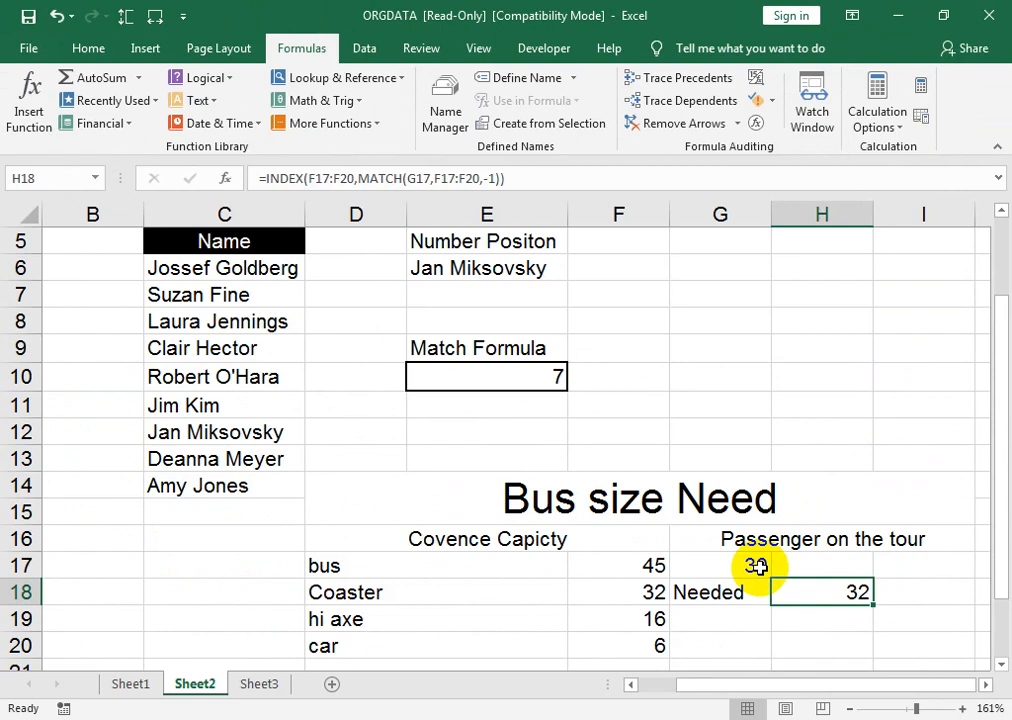
Test the needed-size formula by setting the passenger count in G17 to 40, 12 and finally 5.
left_click(757, 566)
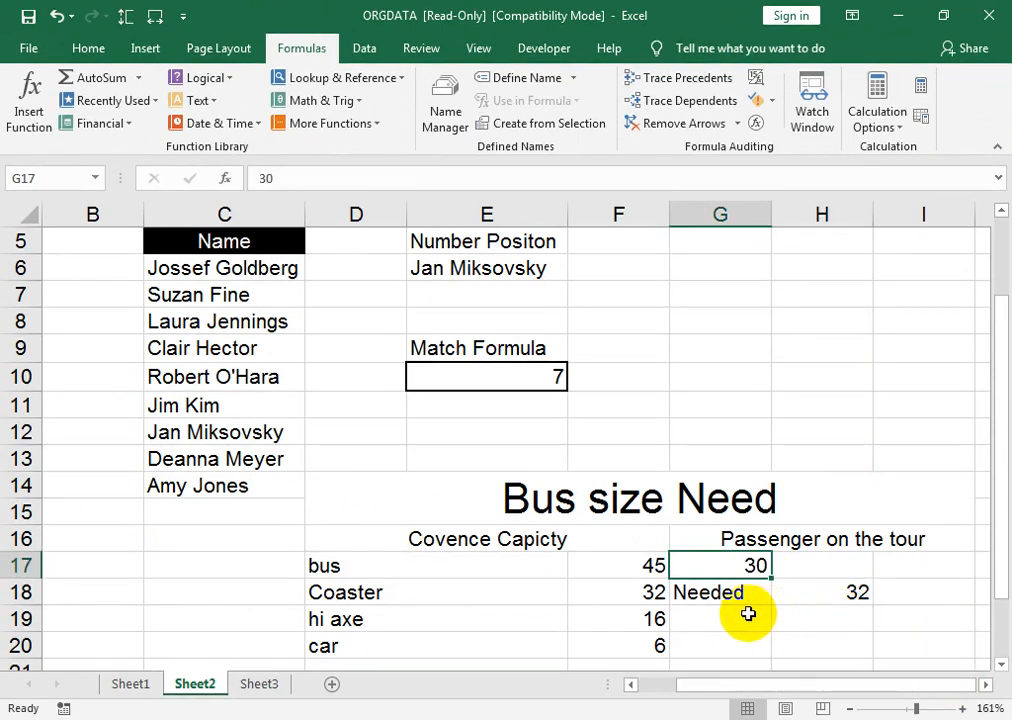
type("40")
key("Return")
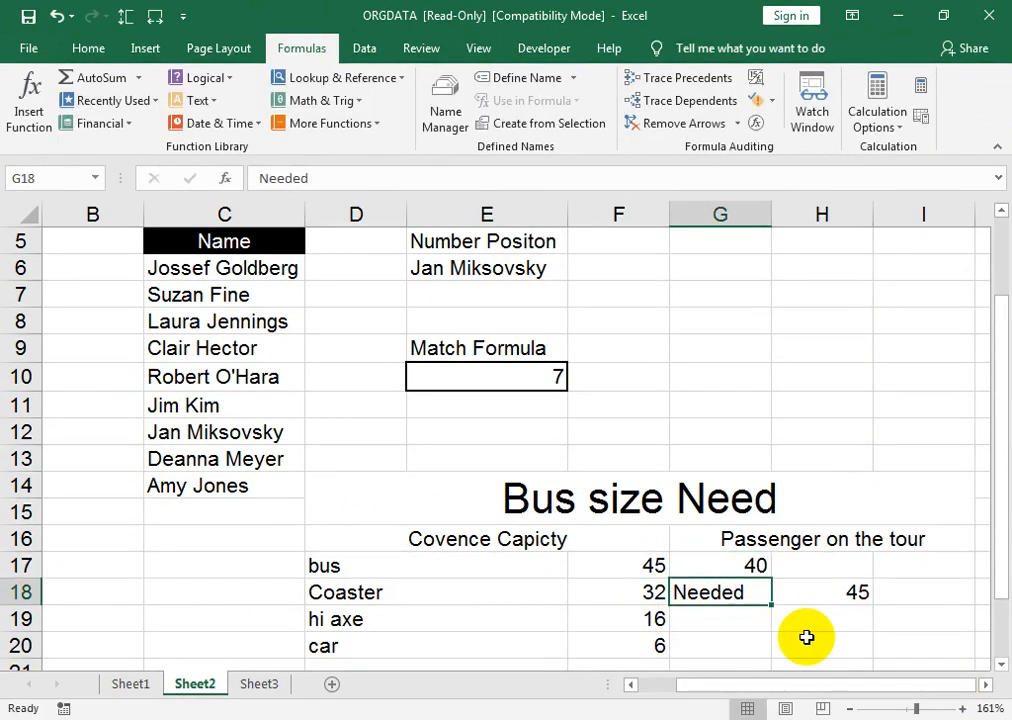
key("Up")
type("12")
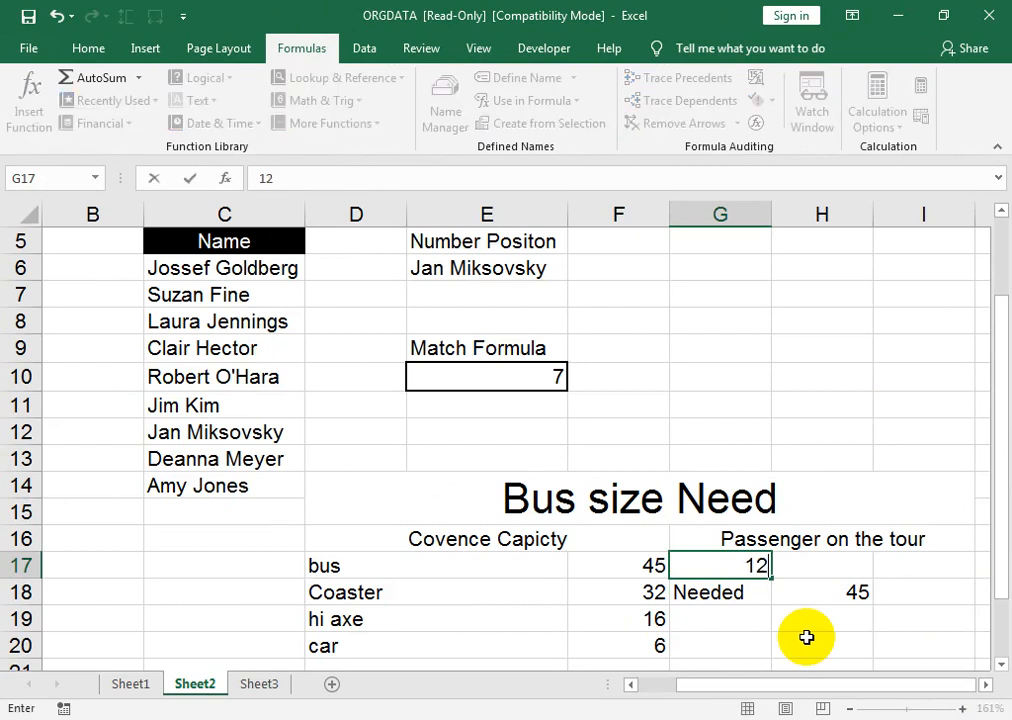
key("Return")
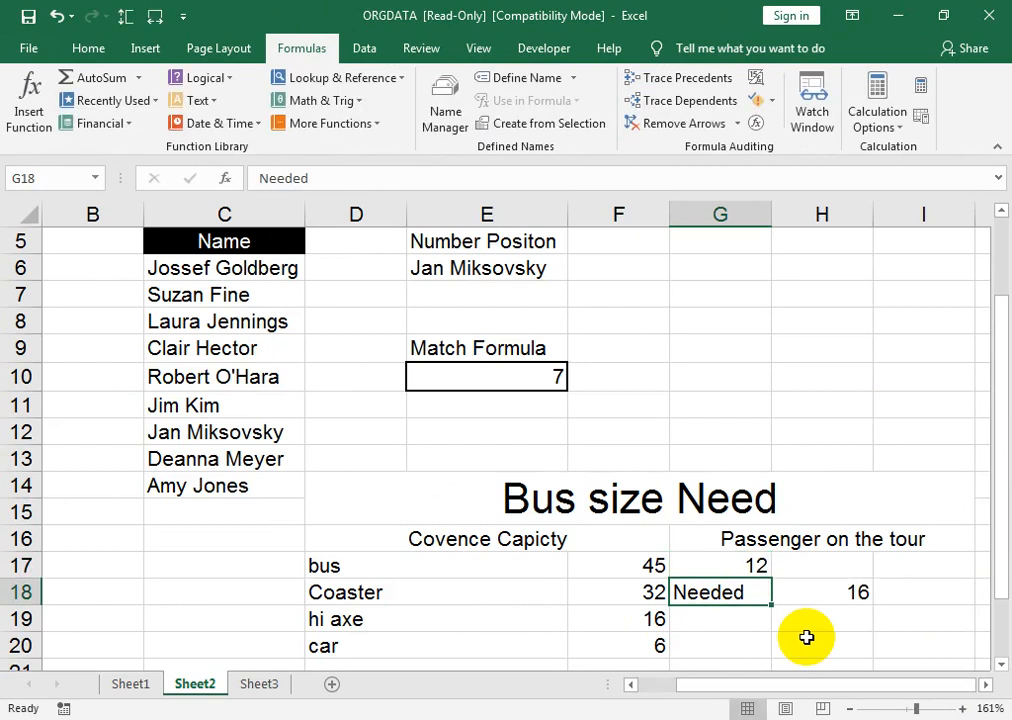
key("Up")
type("5")
key("Return")
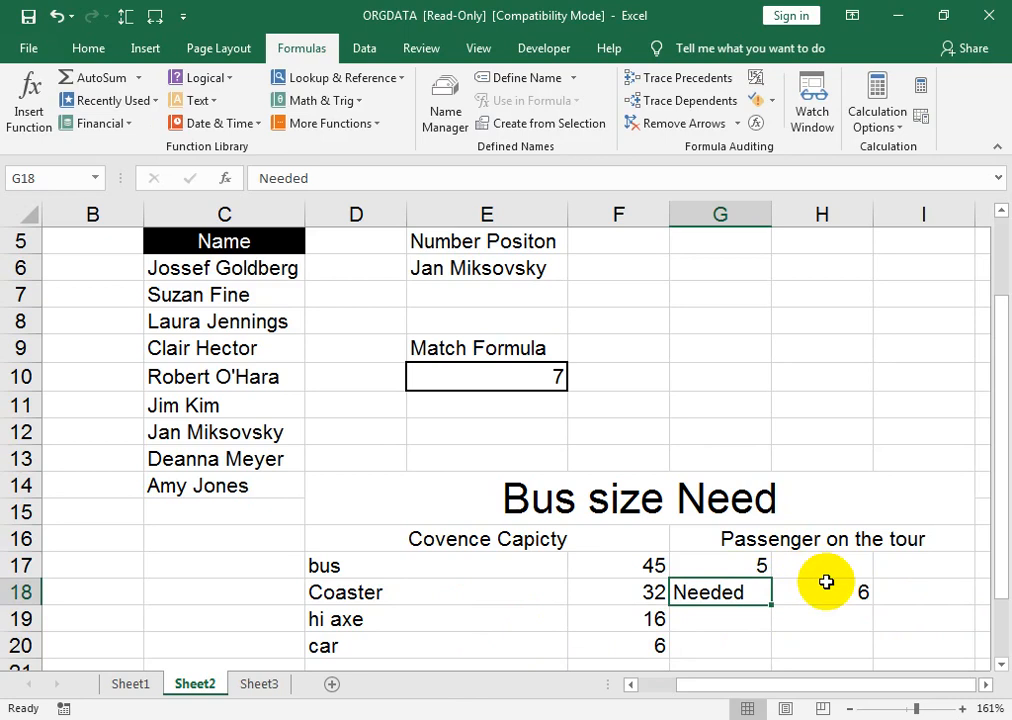
Format the merged Bus size Need heading in D14 with a purple fill and white font colour.
left_click(745, 497)
left_click(88, 48)
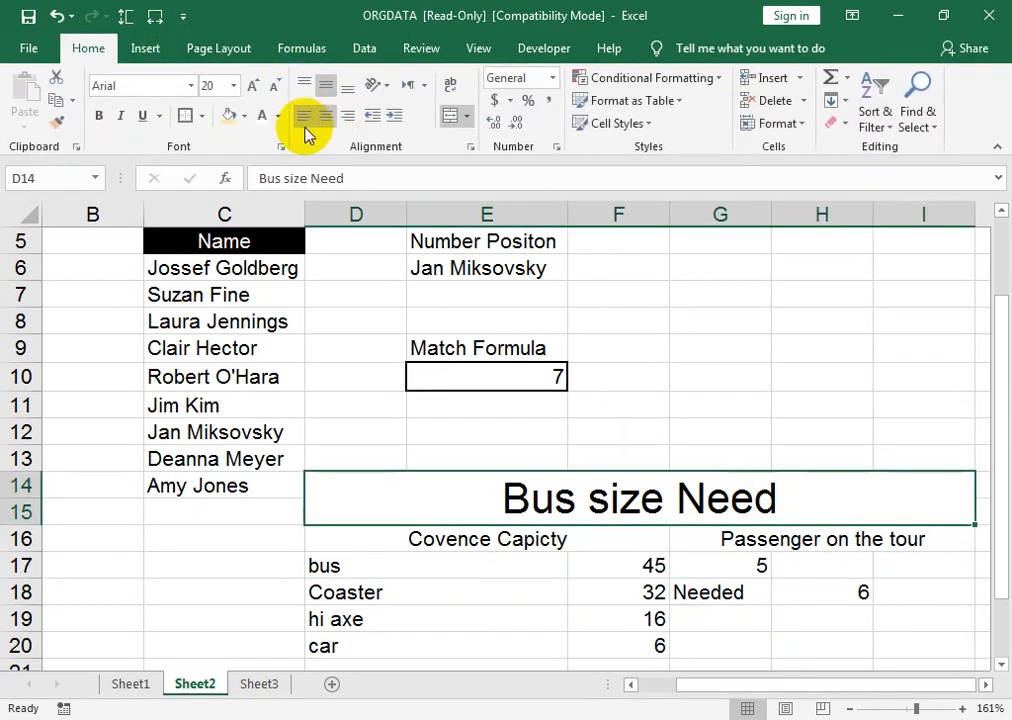
left_click(278, 115)
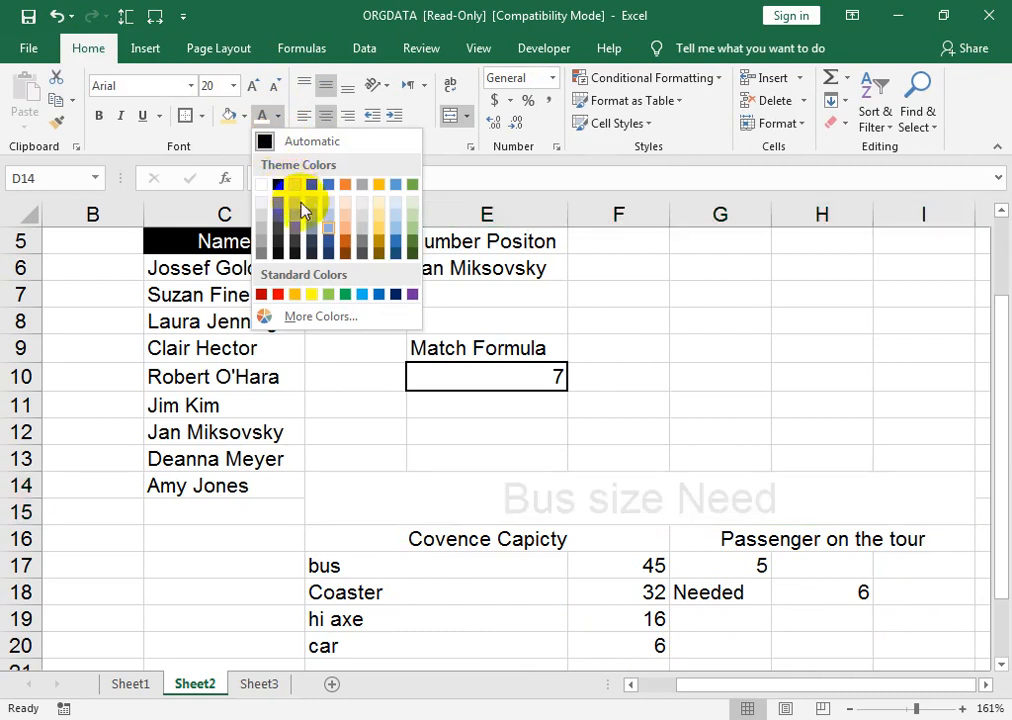
left_click(412, 293)
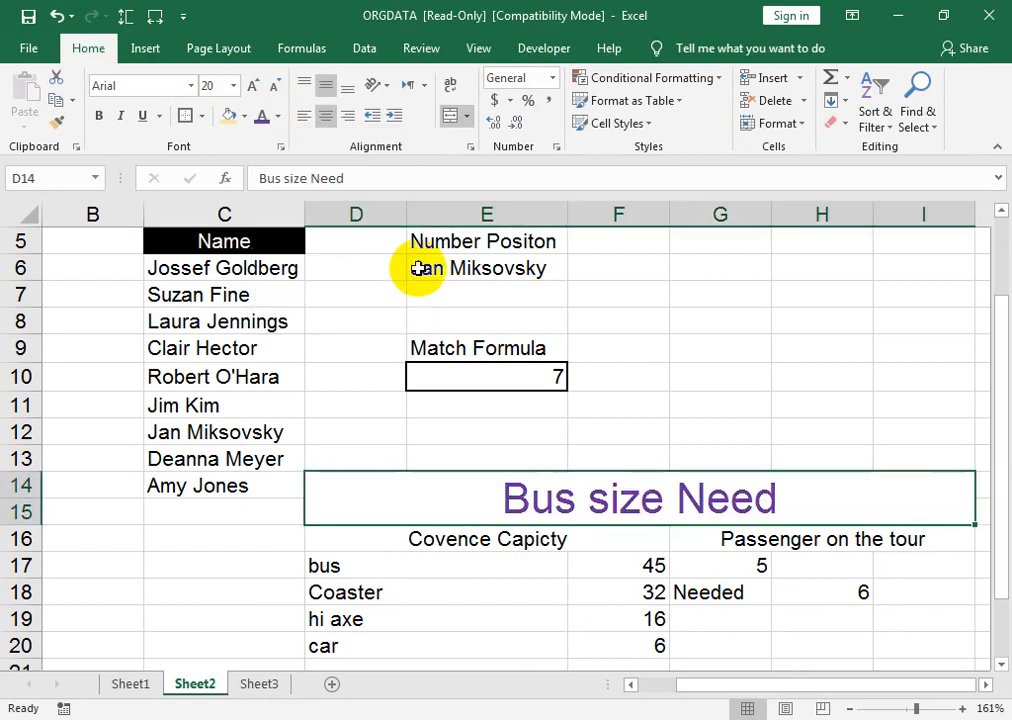
left_click(244, 116)
left_click(380, 270)
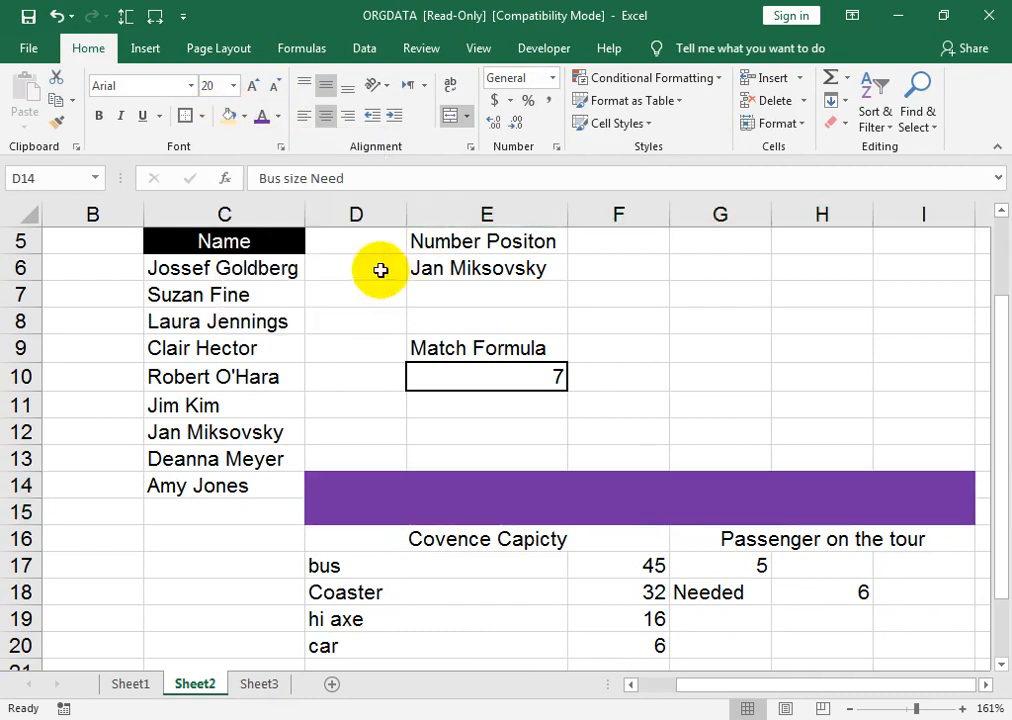
left_click(279, 116)
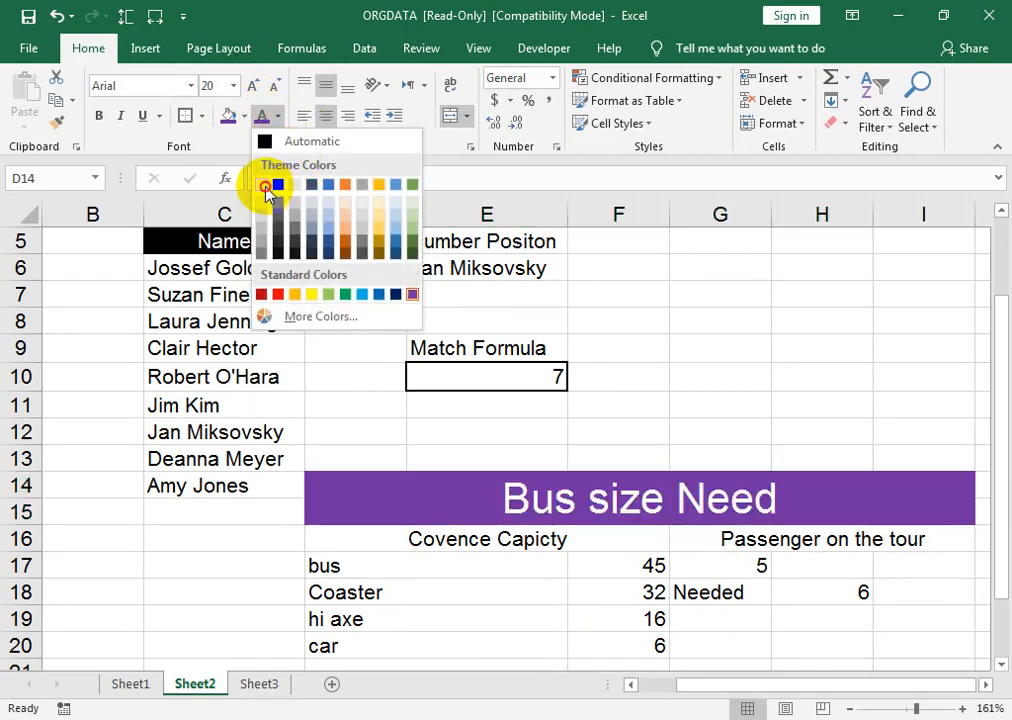
left_click(264, 184)
Switch to the Chrome window with the YouTube channel's videos page.
mouse_move(305, 705)
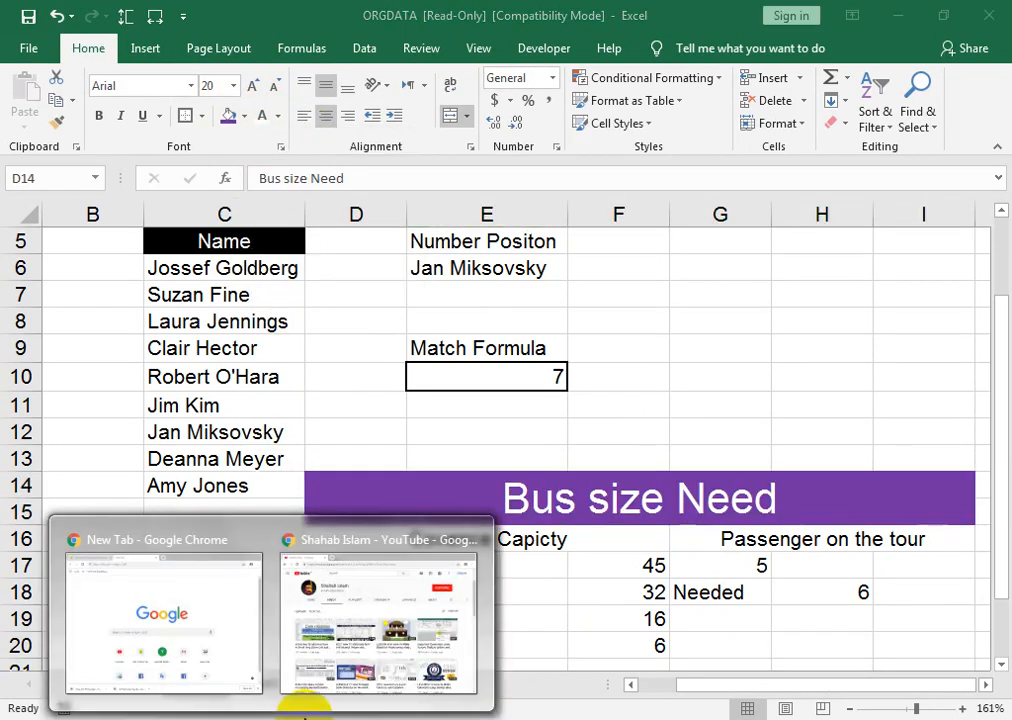
left_click(355, 598)
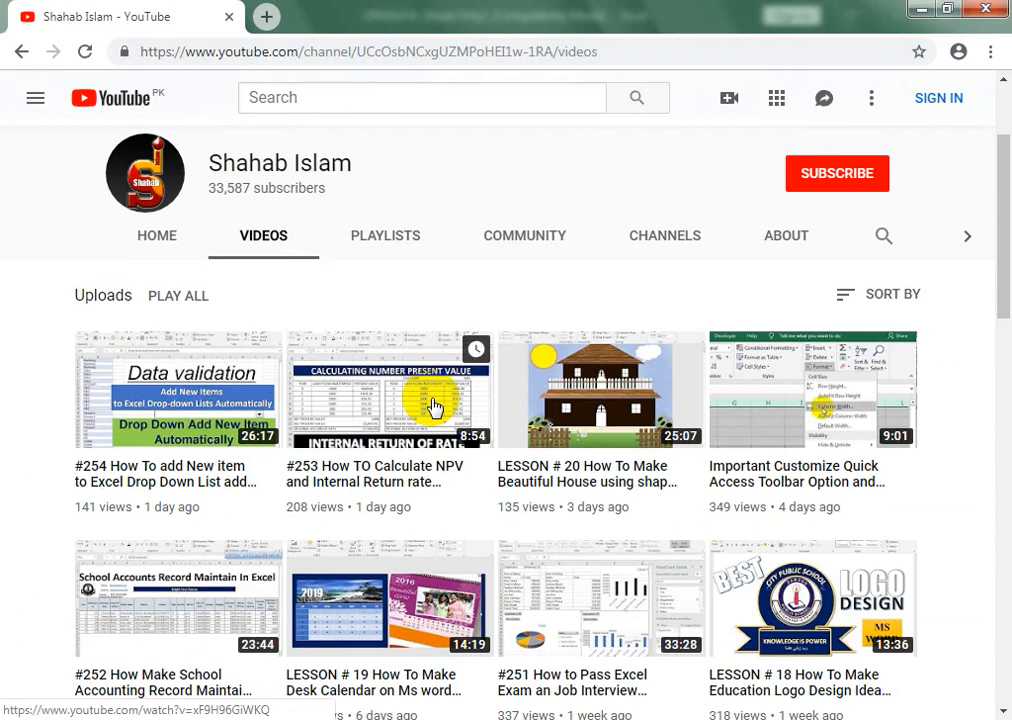